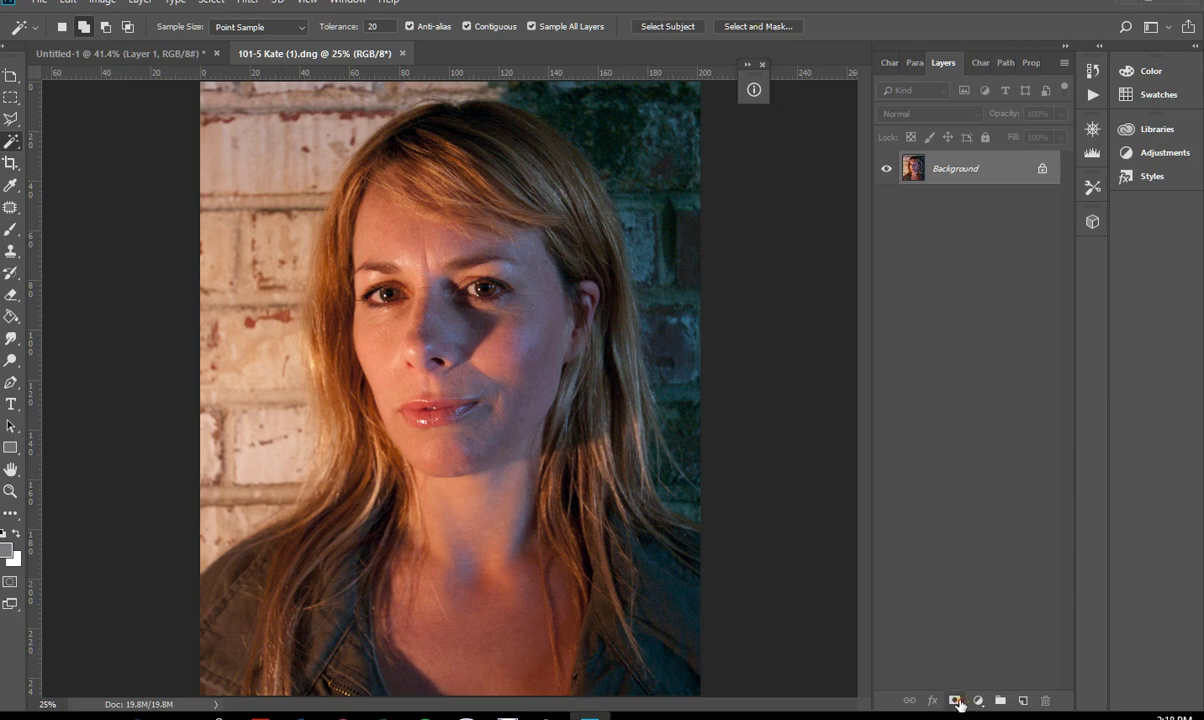
Add a blank layer mask to the portrait's Background layer and look at its Select and Mask workspace without applying anything.
click(956, 701)
right_click(949, 172)
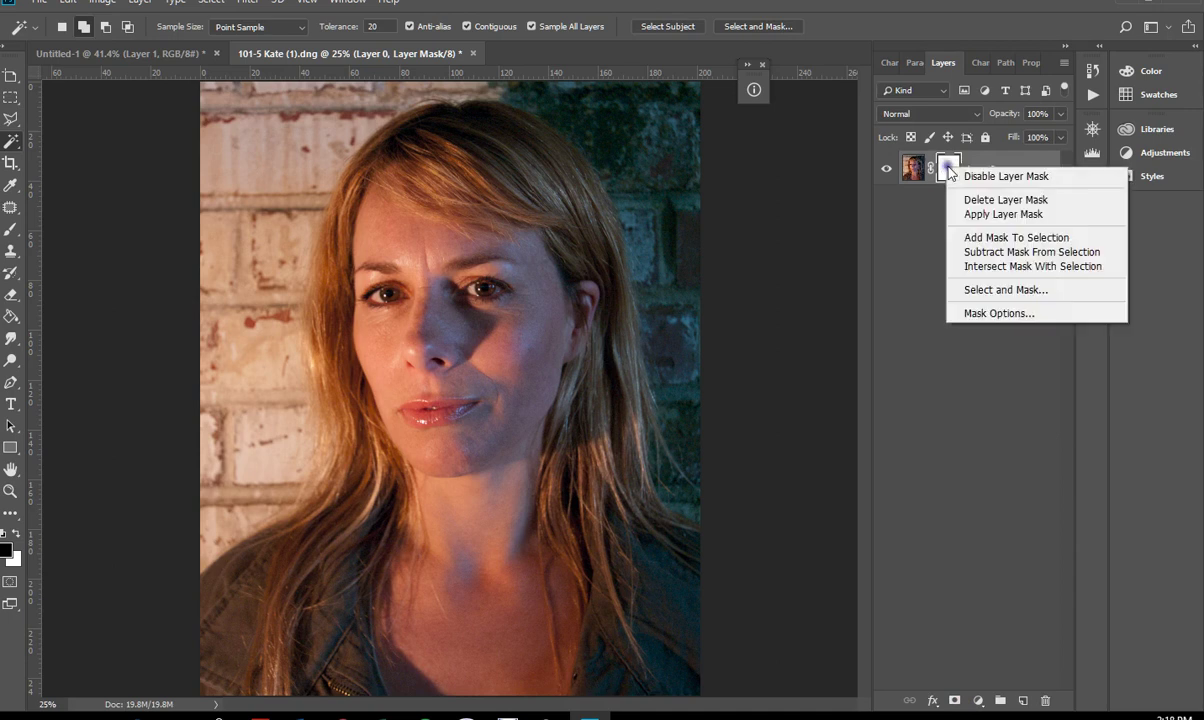
click(1008, 291)
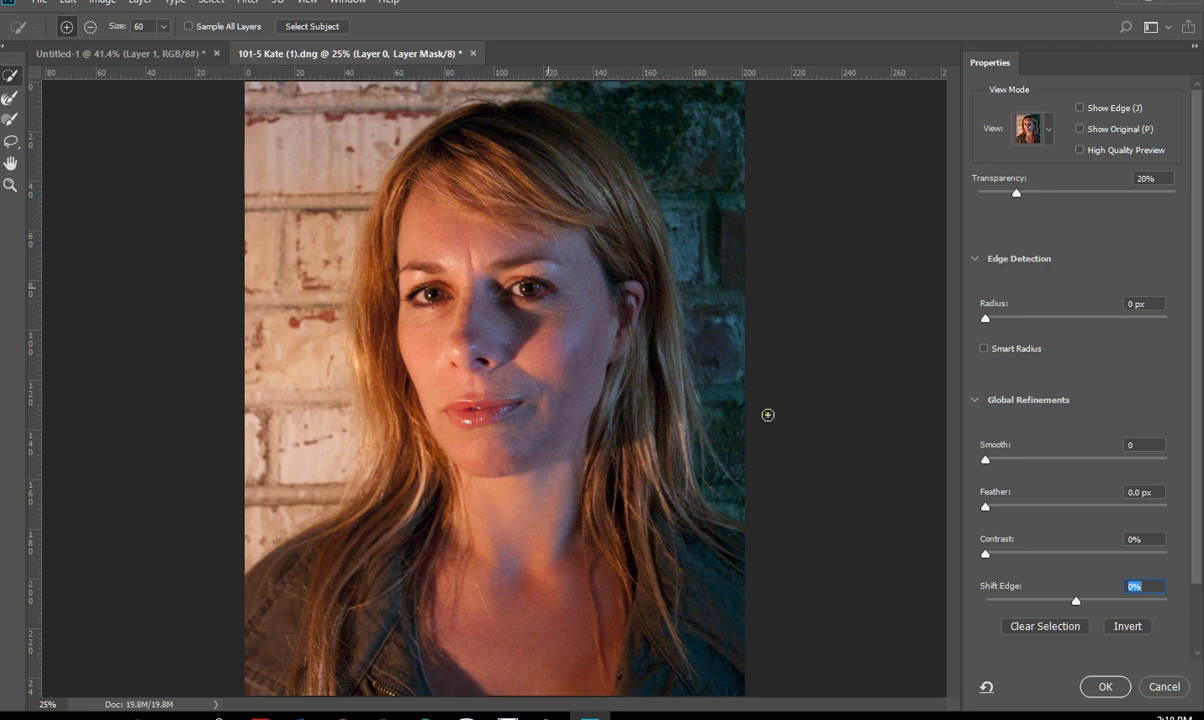
click(1164, 686)
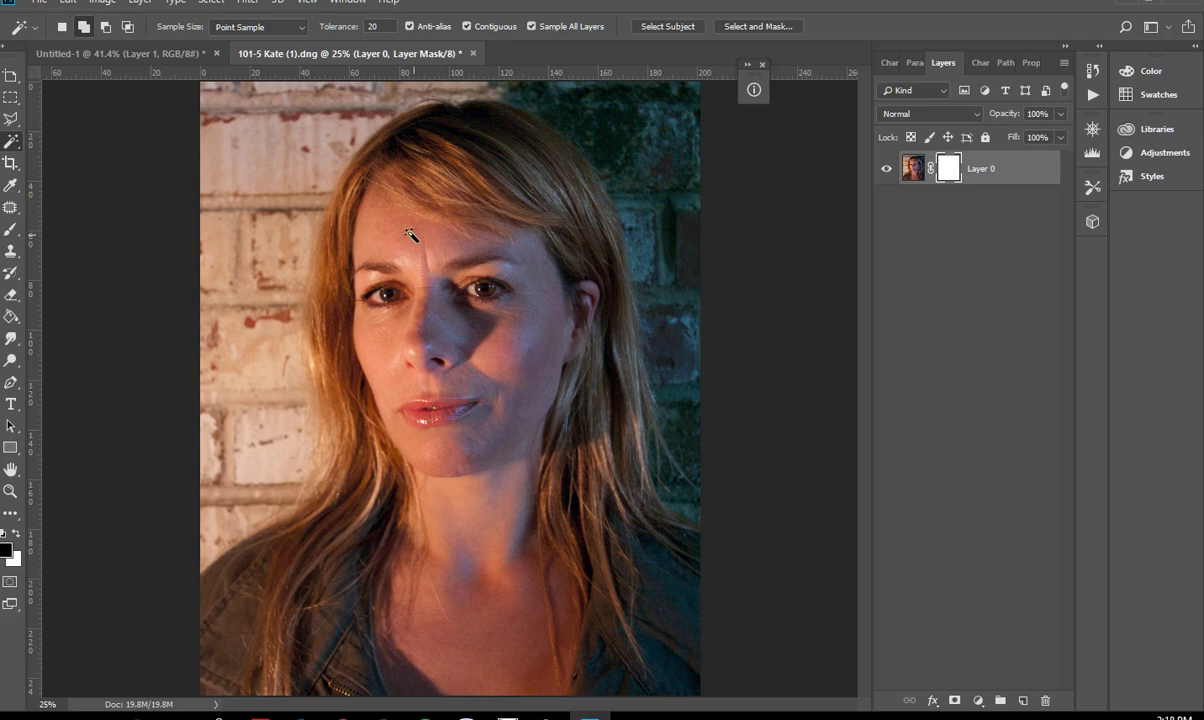
Copy the masked portrait layer into the Untitled-1 document and shift it down and right over the landscape.
drag(928, 176, 231, 271)
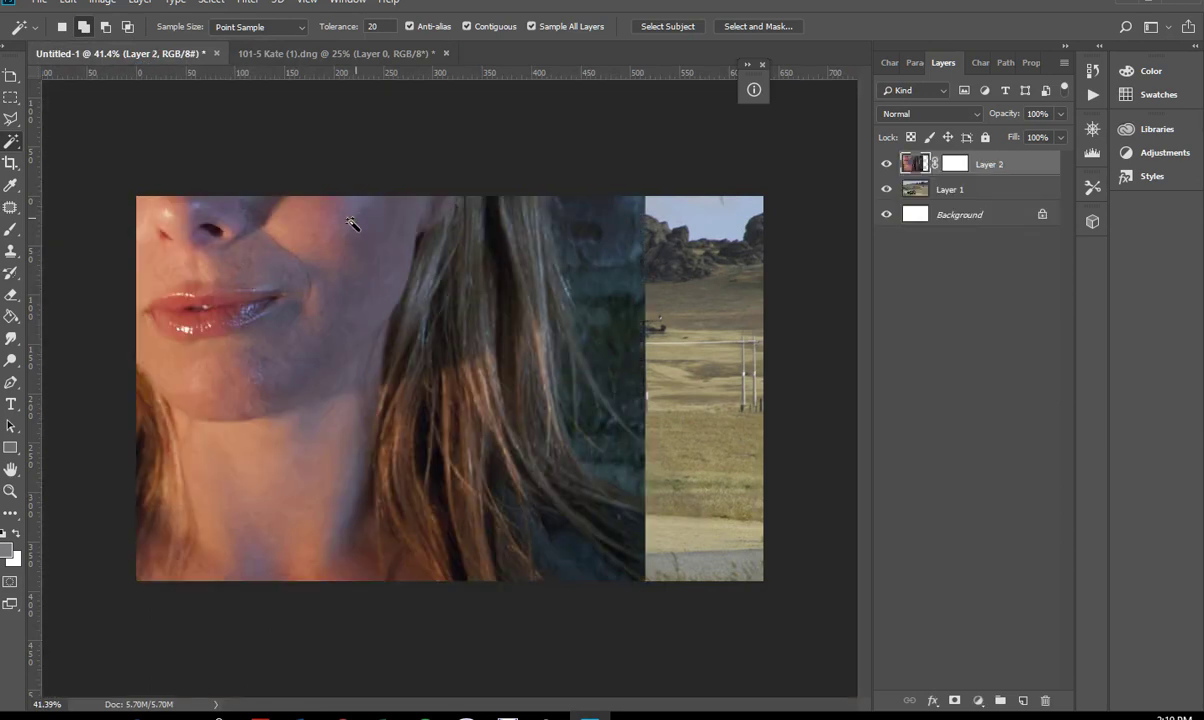
drag(11, 76, 68, 76)
drag(398, 288, 611, 590)
Scale the portrait layer to about 38.2% and place it at full image height along the landscape's left edge.
key(ctrl+t)
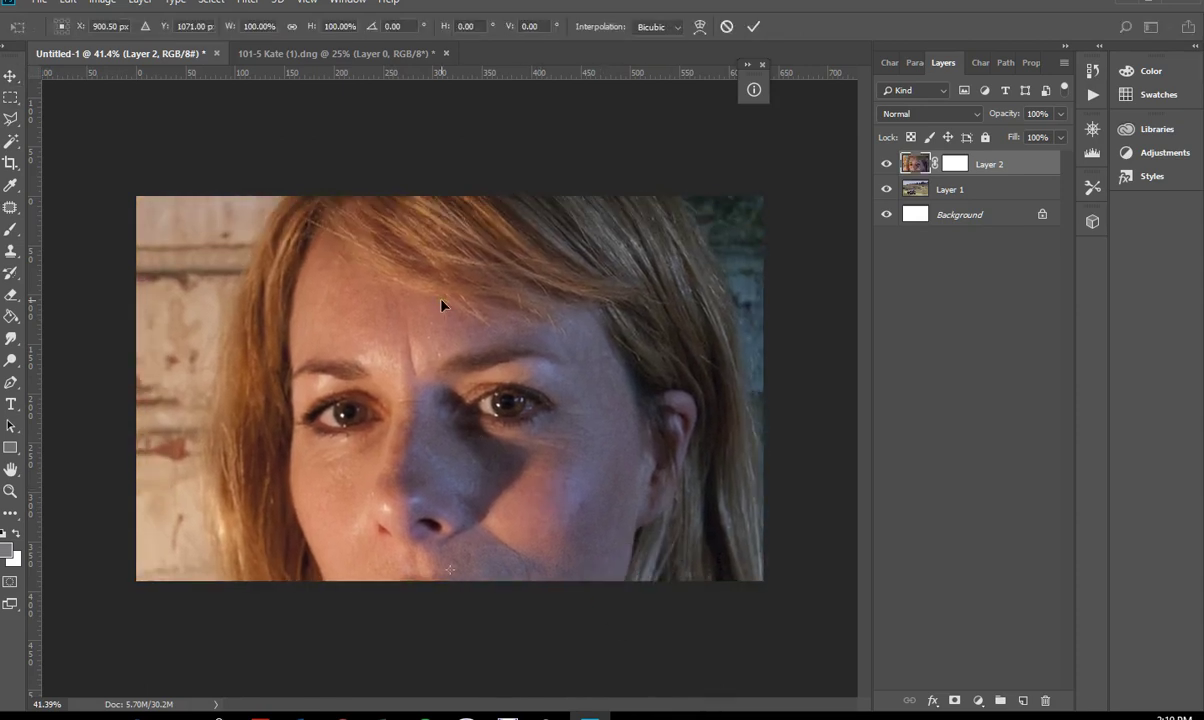
key(ctrl+0)
key(ctrl+0)
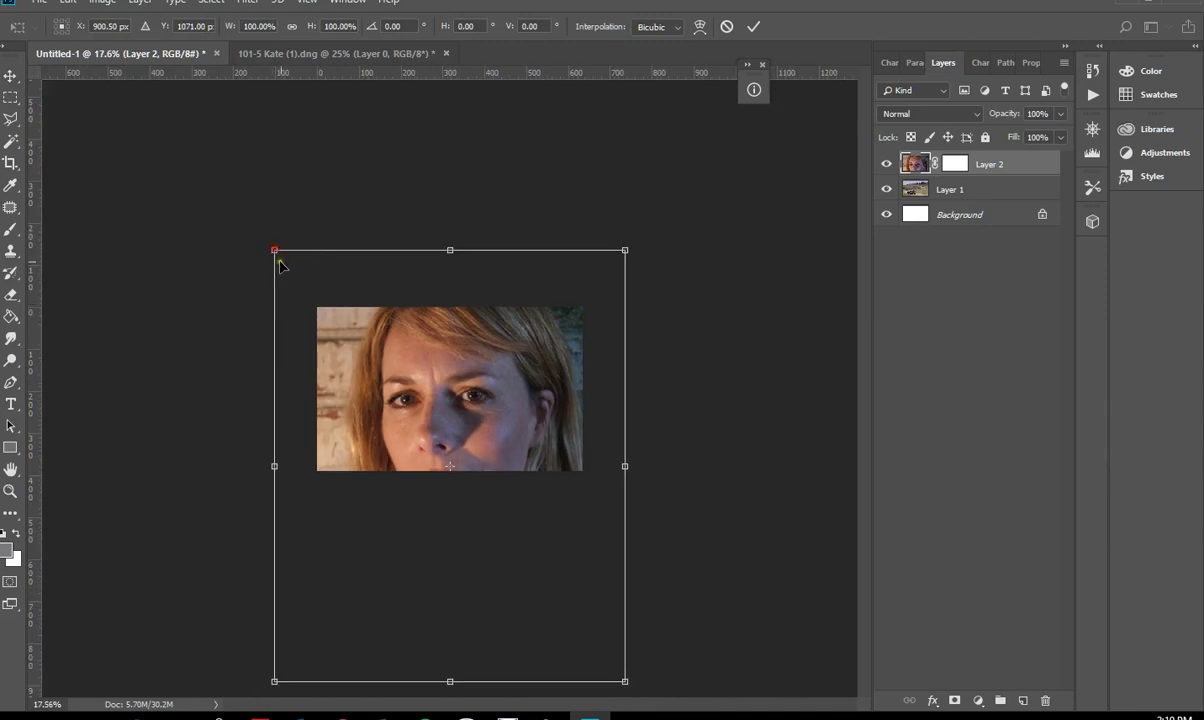
drag(275, 251, 530, 550)
drag(589, 586, 367, 337)
drag(407, 431, 441, 471)
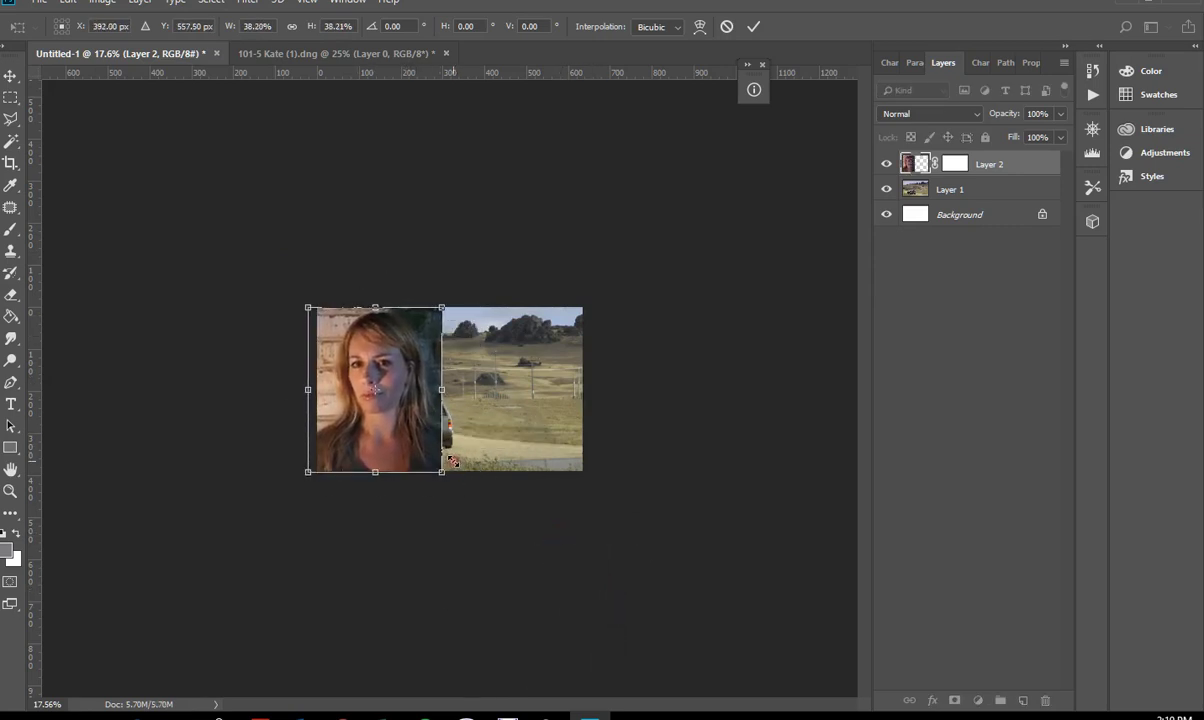
scroll(385, 405, up, 5)
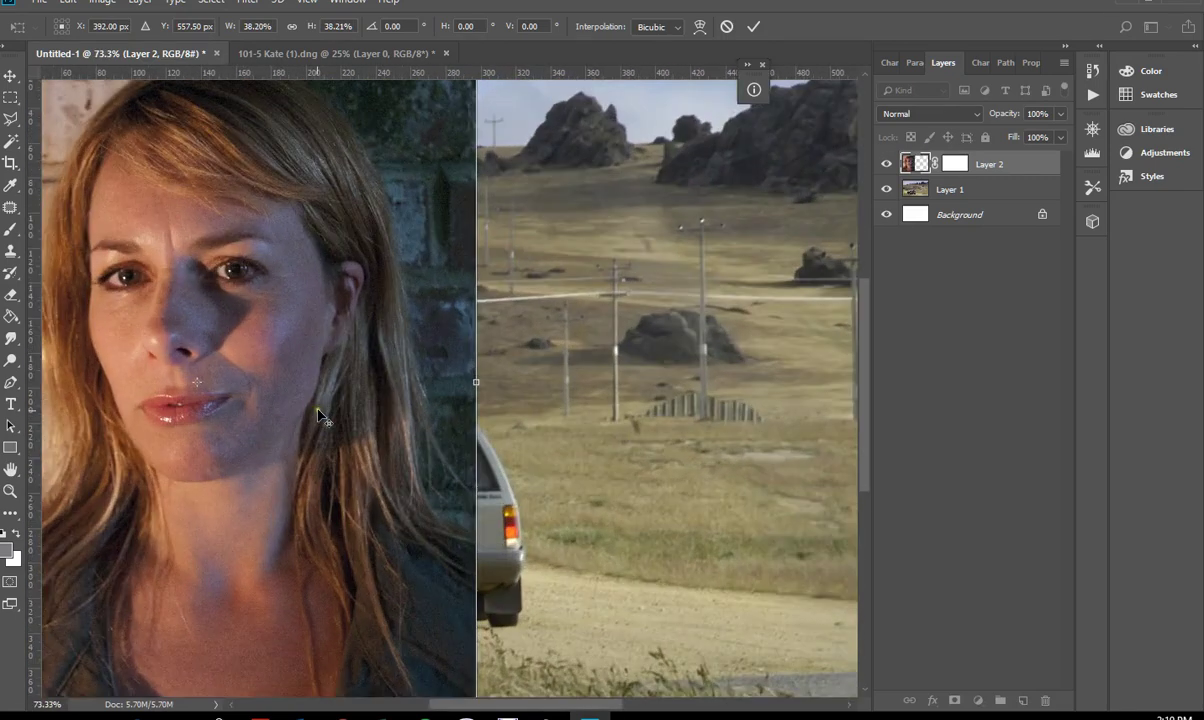
drag(269, 373, 430, 327)
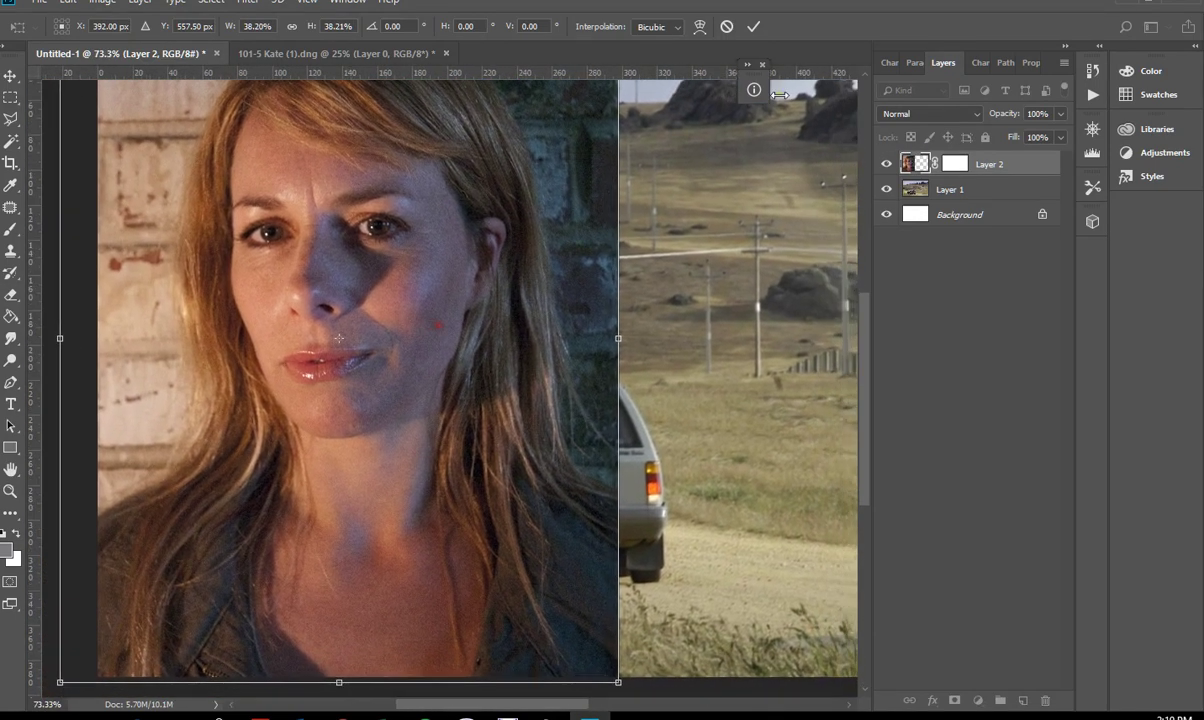
click(753, 26)
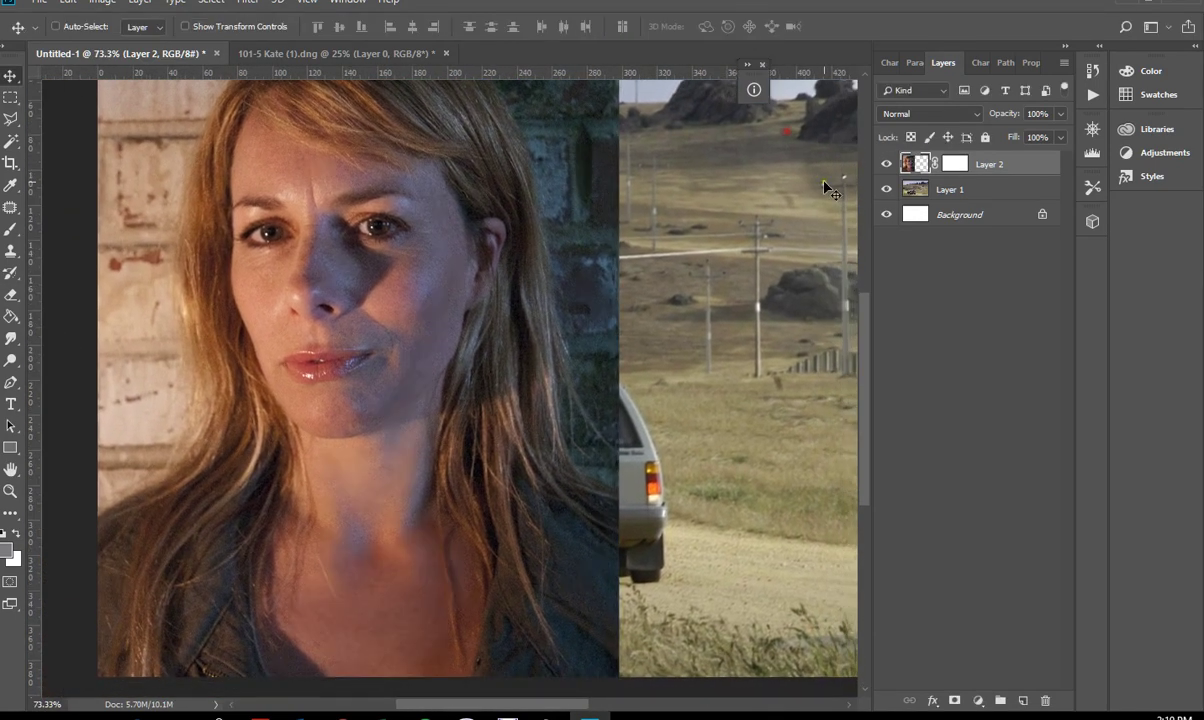
Open the portrait's layer mask in Select and Mask, subtract the dark wall beside the hair, and set the preview transparency to 98%.
click(955, 165)
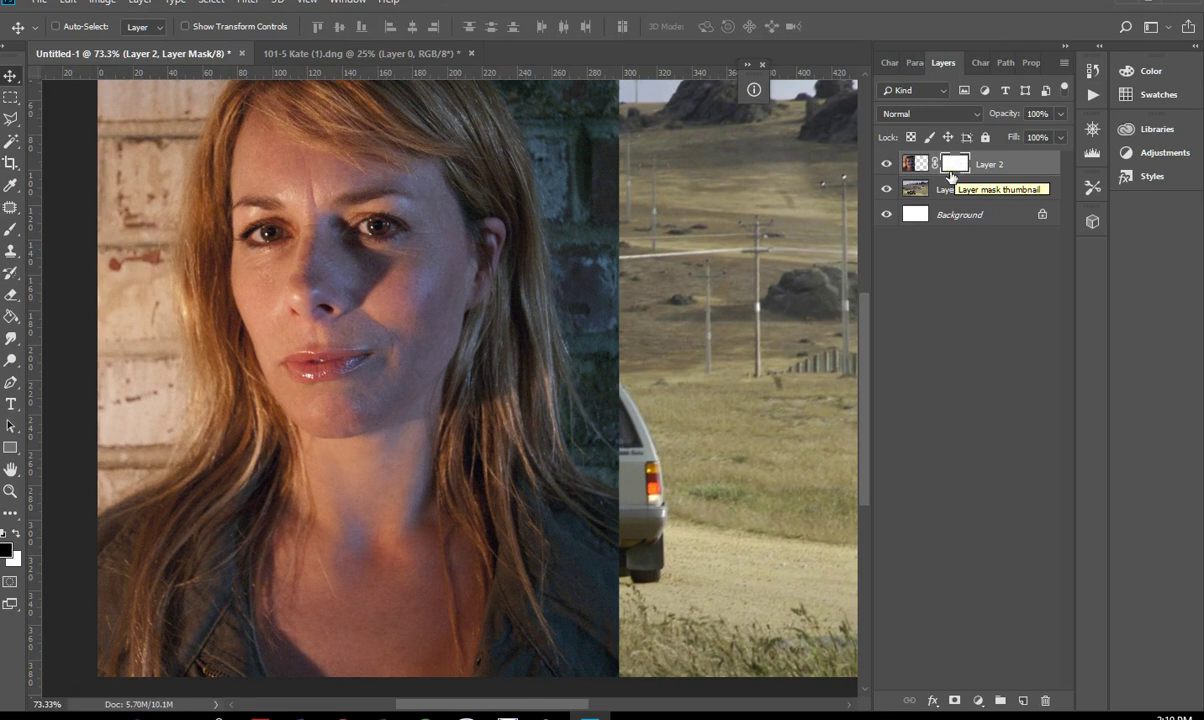
right_click(950, 177)
click(940, 284)
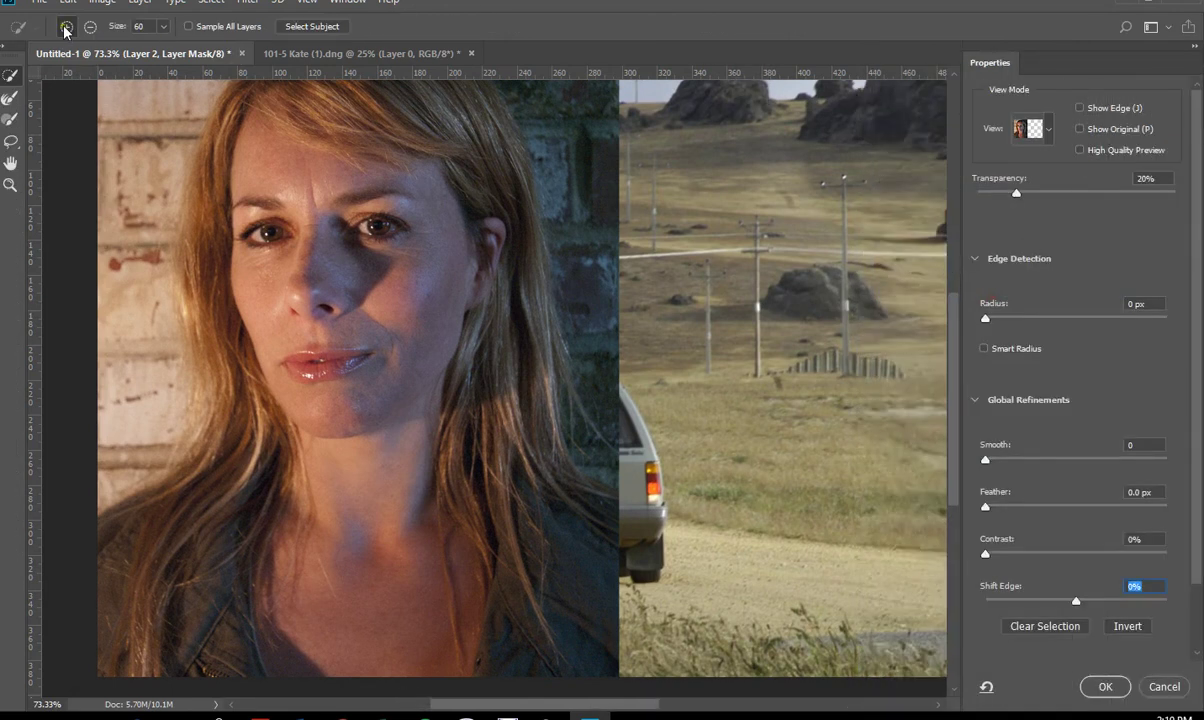
mouse_move(588, 121)
mouse_down()
mouse_move(608, 256)
mouse_move(573, 107)
mouse_up()
click(90, 26)
mouse_move(555, 228)
mouse_down()
mouse_move(565, 113)
mouse_move(598, 260)
mouse_move(597, 398)
mouse_up()
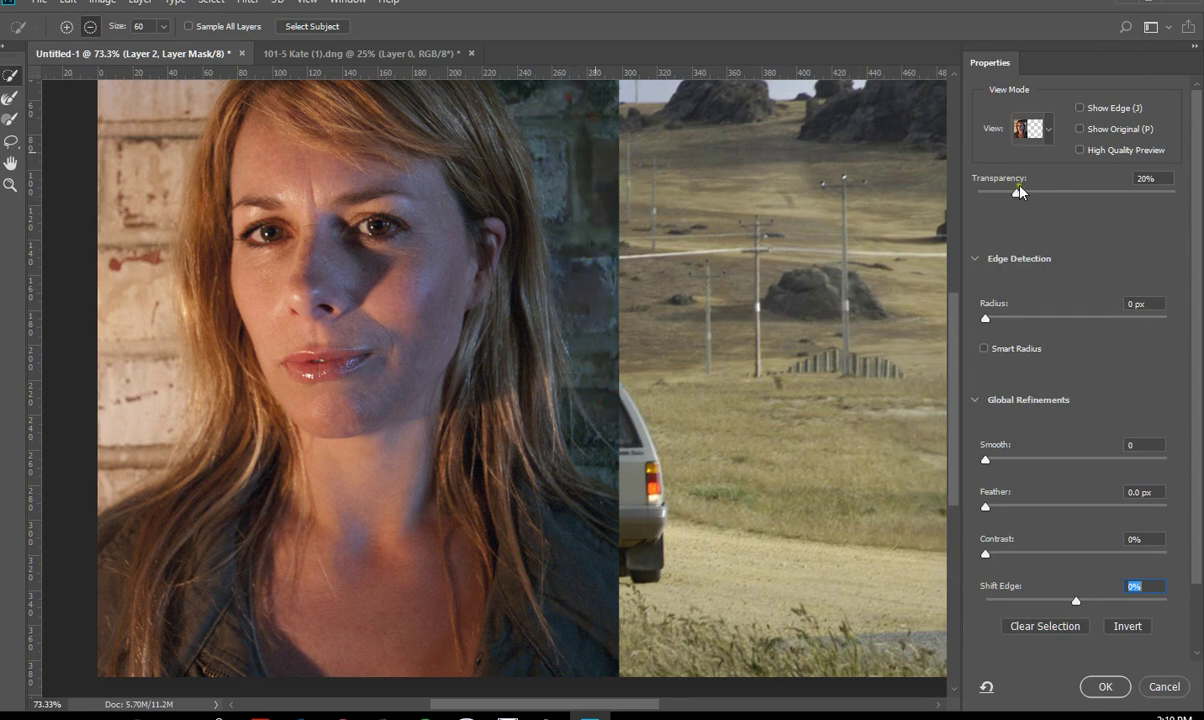
drag(1019, 193, 1174, 195)
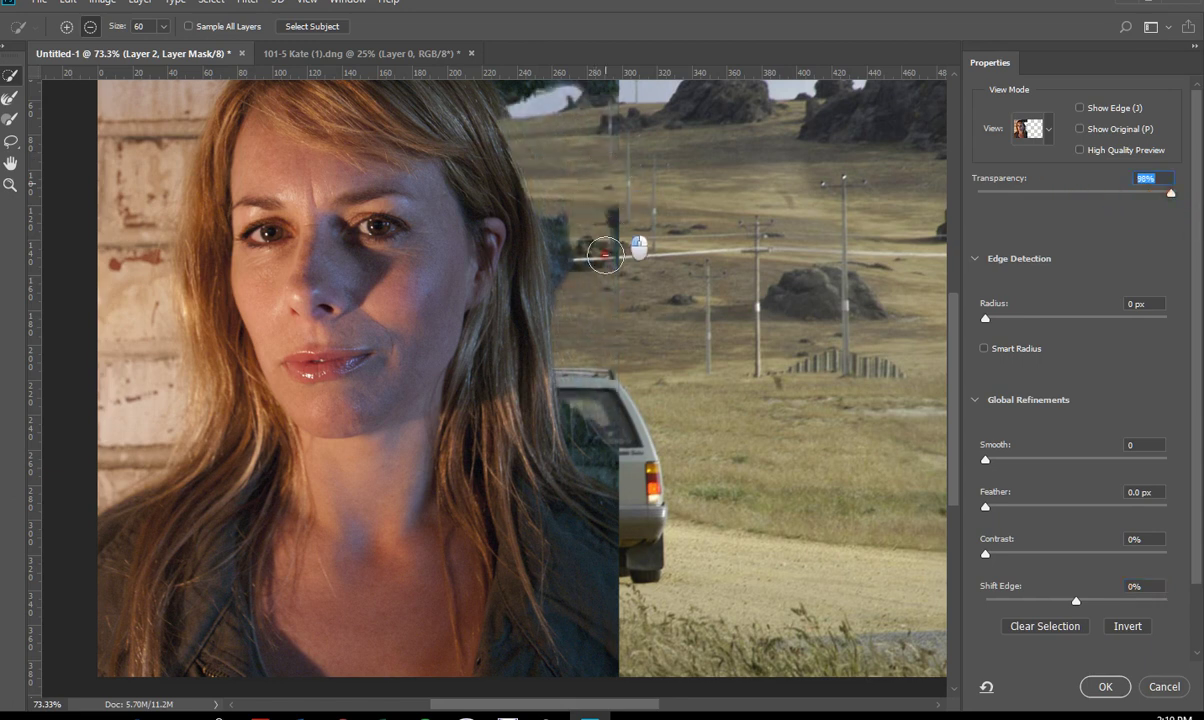
Subtract the remaining wall patches right of the hair with Quick Selection and restore the hair edge above the car.
drag(560, 220, 575, 304)
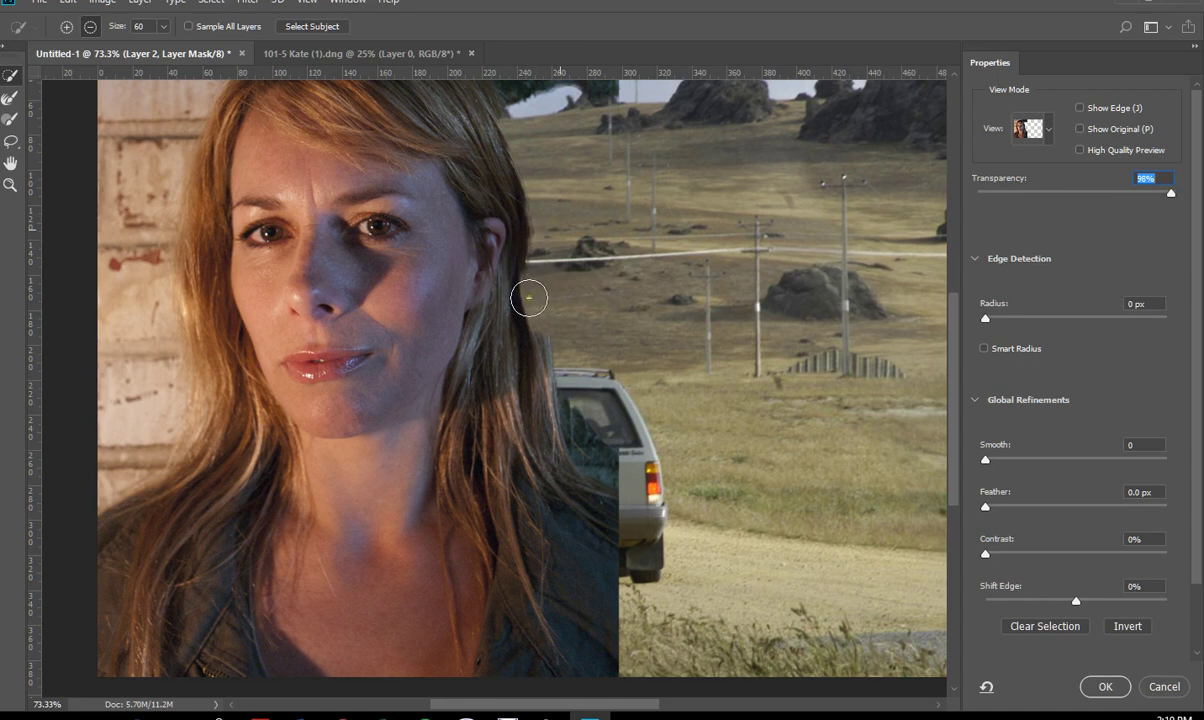
mouse_move(529, 296)
mouse_down()
mouse_move(524, 325)
mouse_move(503, 236)
mouse_move(524, 280)
mouse_move(523, 269)
mouse_up()
key(alt)
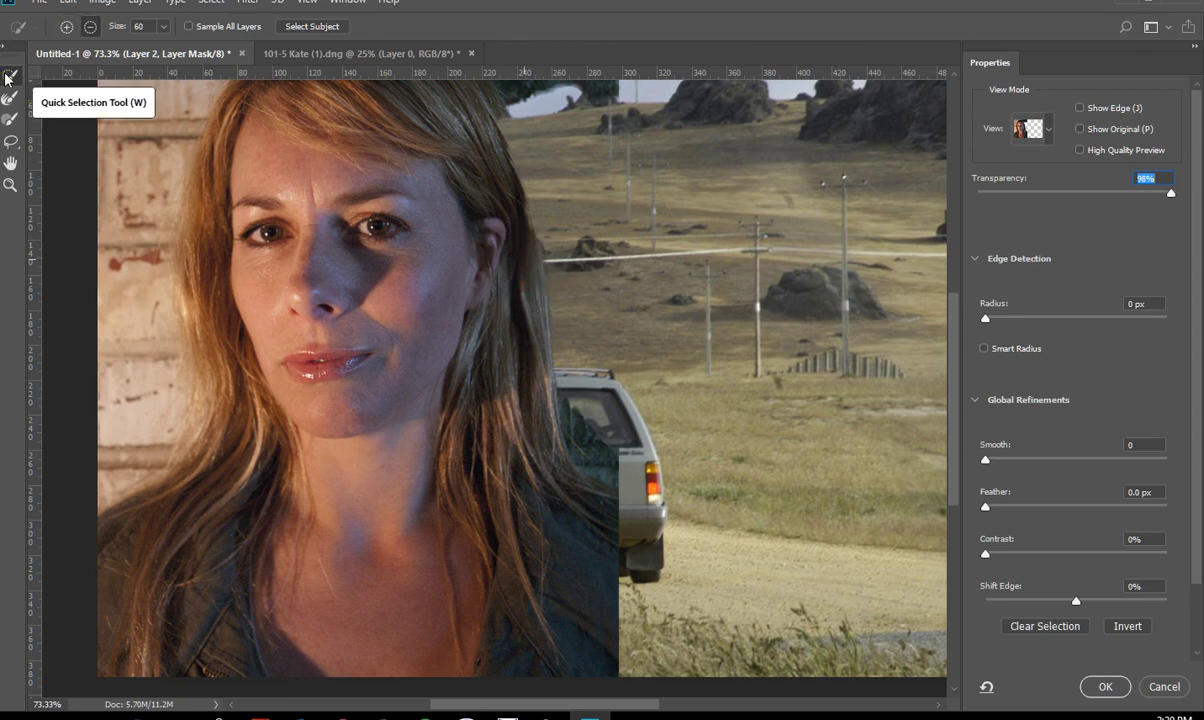
Subtract the wall above the head and down the left side of the hair from the portrait's mask.
mouse_move(382, 102)
mouse_down()
mouse_move(386, 138)
mouse_move(470, 248)
mouse_up()
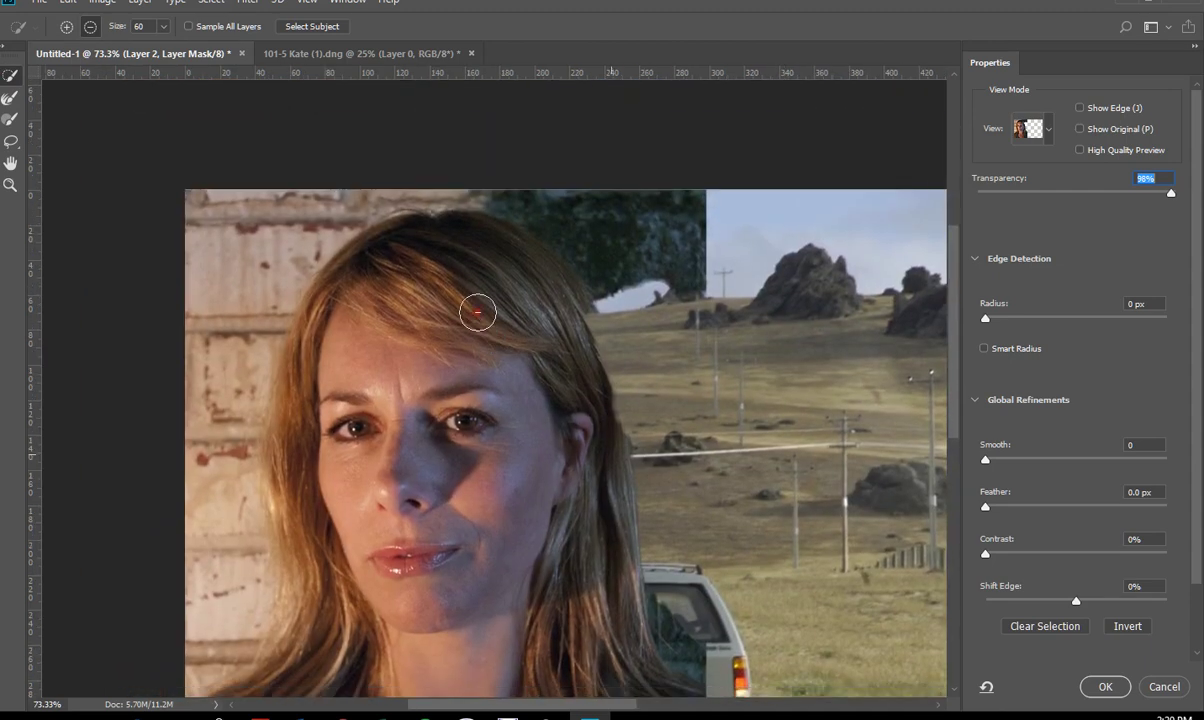
mouse_move(398, 169)
mouse_down()
mouse_move(236, 274)
mouse_move(188, 511)
mouse_move(258, 489)
mouse_up()
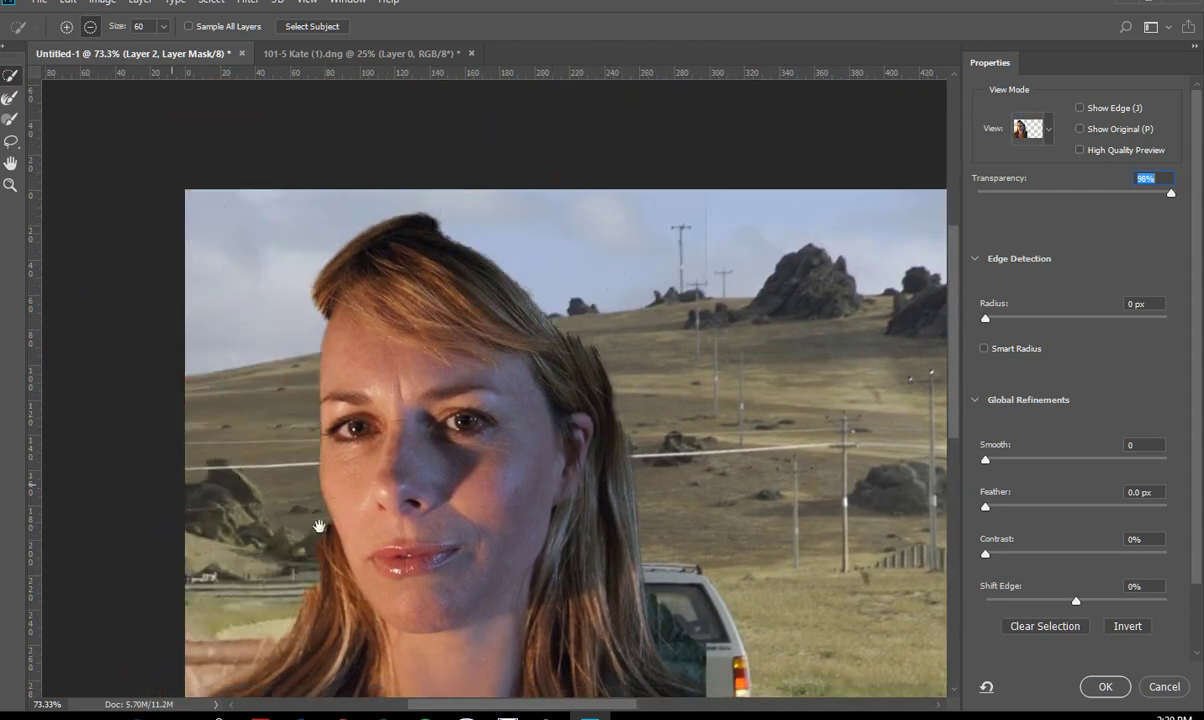
scroll(211, 380, down, 5)
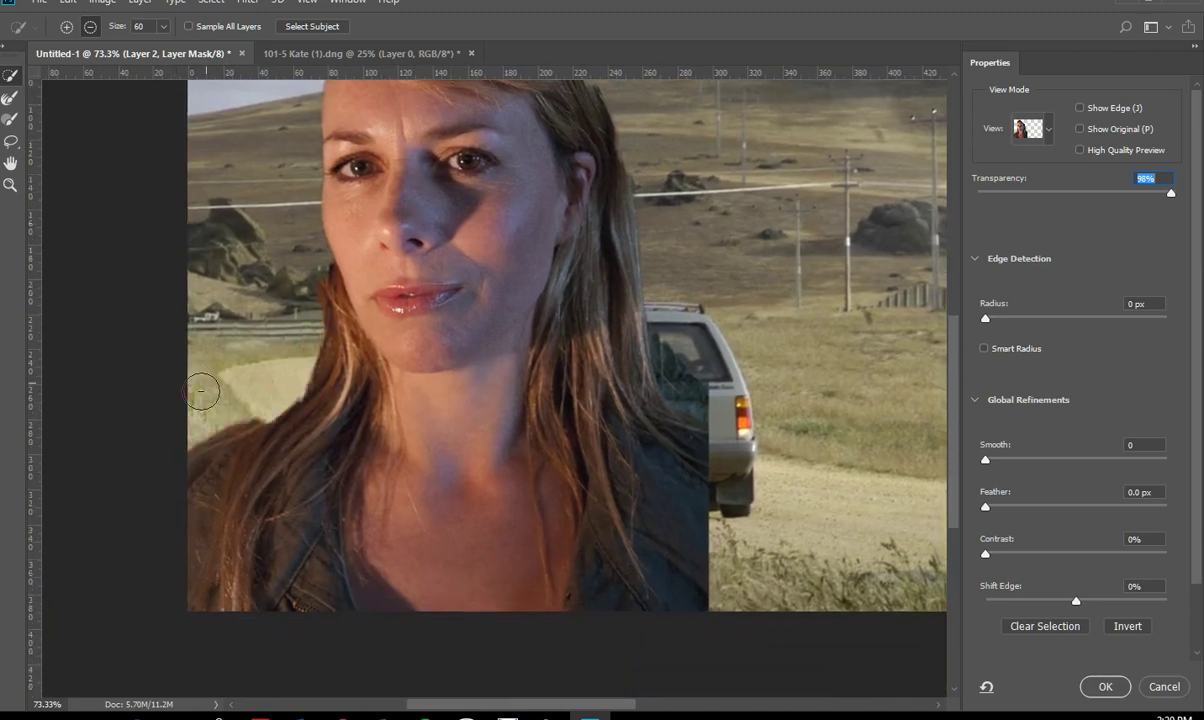
drag(428, 152, 456, 277)
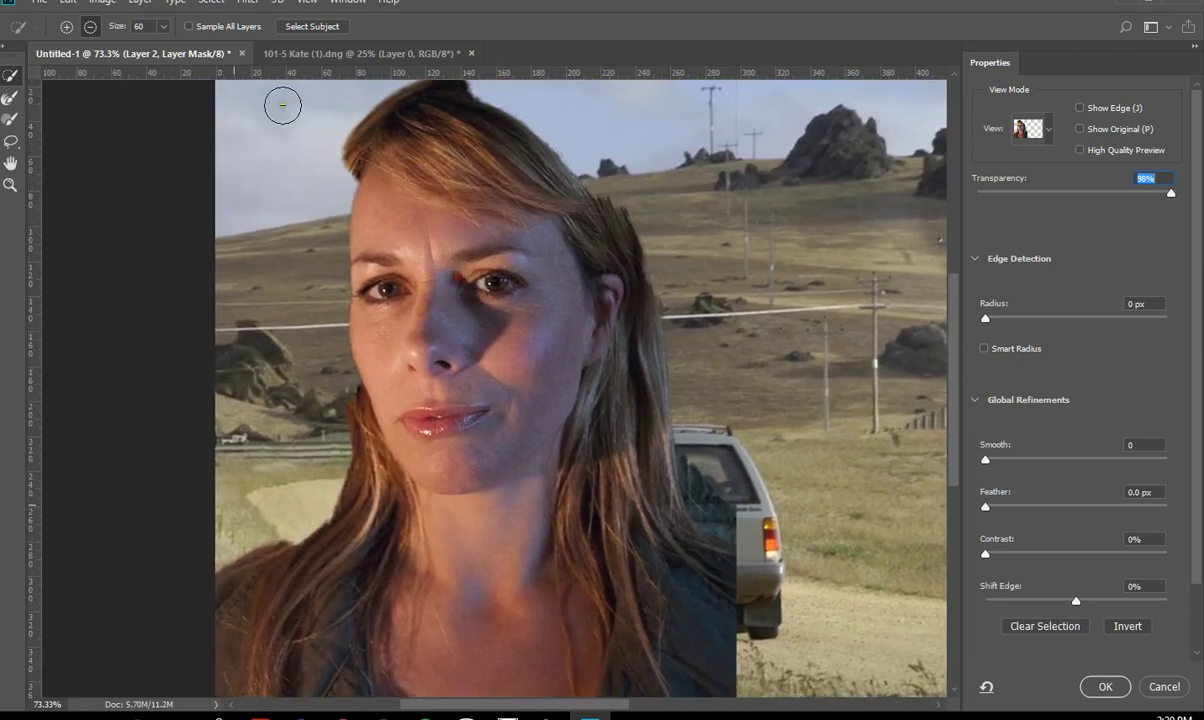
Set the Quick Selection brush size to 19 and try correcting the mask at the forehead's left hairline.
click(163, 27)
mouse_move(164, 45)
mouse_down()
mouse_move(124, 46)
mouse_move(156, 46)
mouse_move(135, 46)
mouse_up()
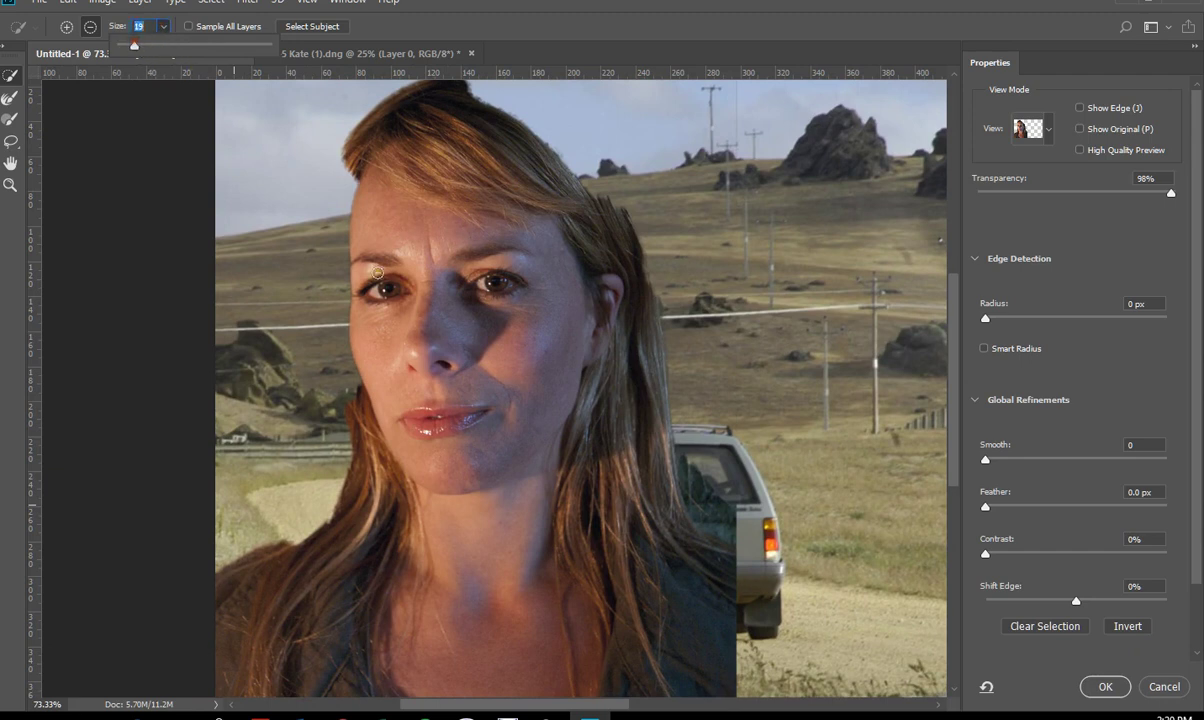
click(370, 186)
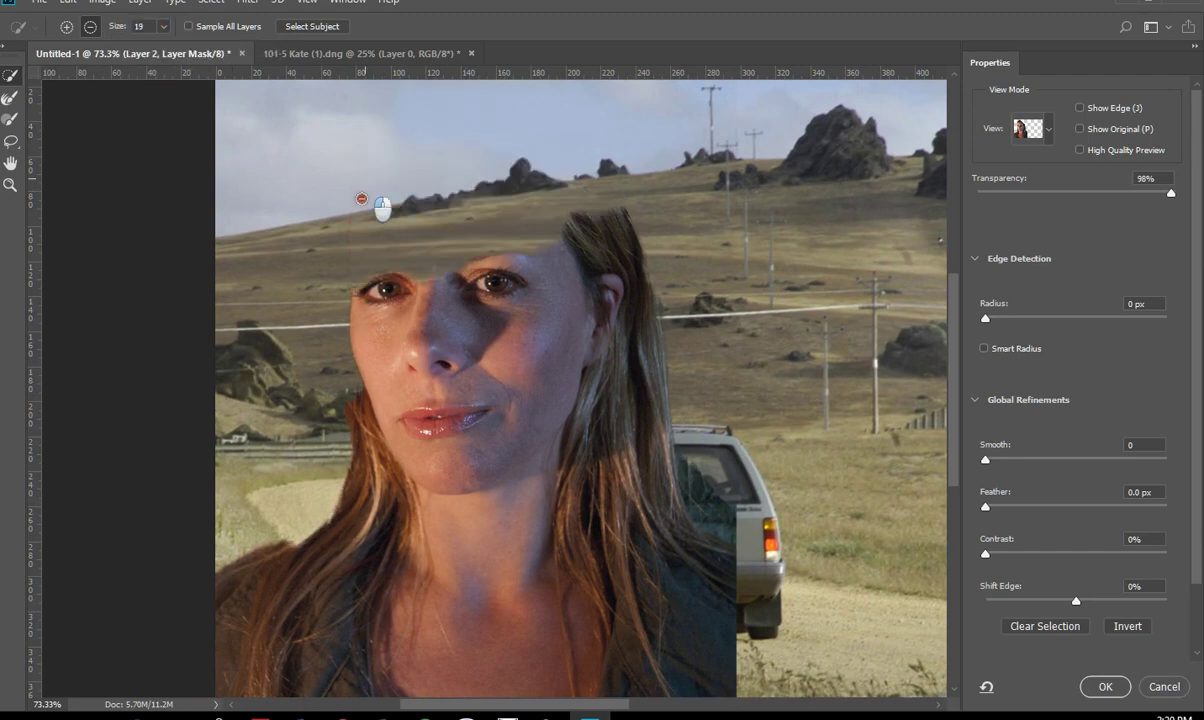
key(alt)
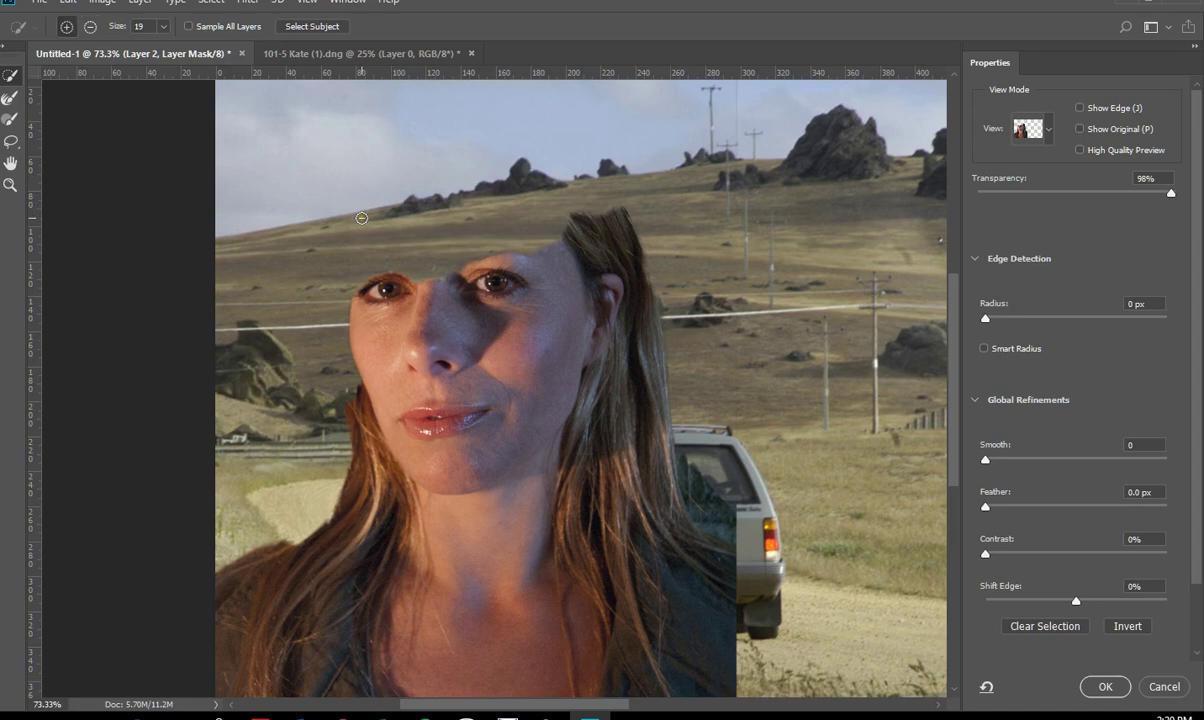
mouse_move(375, 317)
mouse_down()
mouse_move(365, 280)
mouse_move(384, 194)
mouse_up()
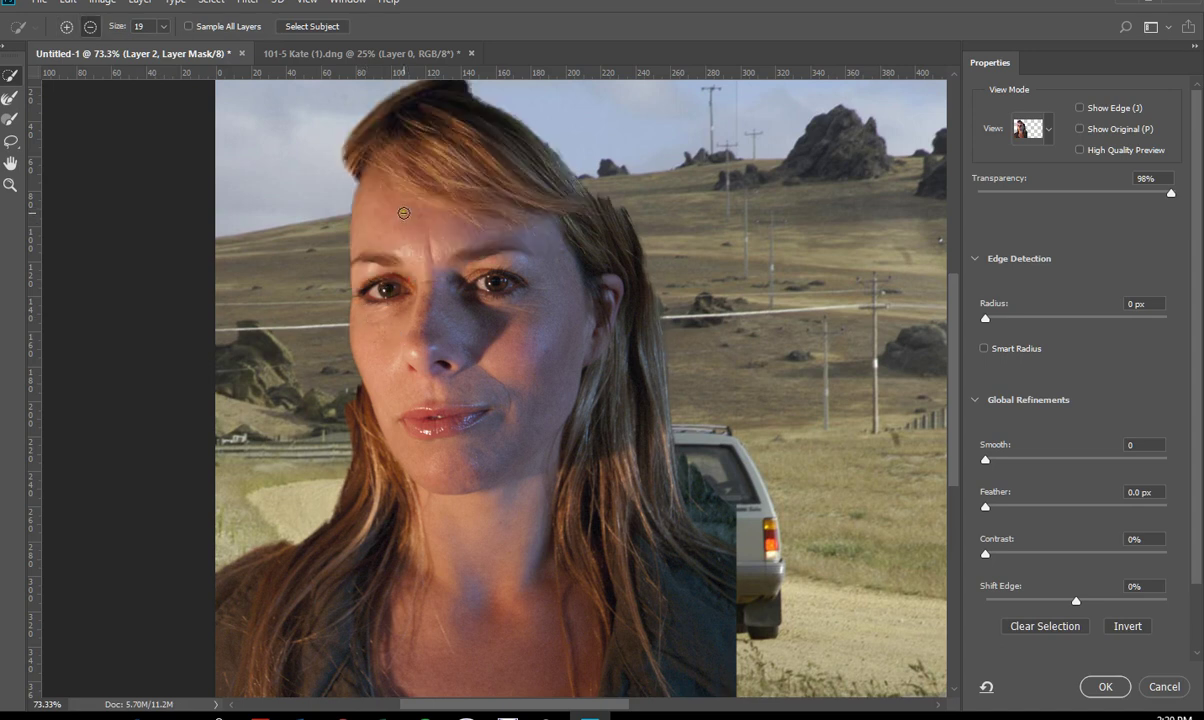
Undo the mask removal left of the head and subtract only the lower part of that wall again, following the hair's edge.
key(ctrl+z)
key(ctrl+z)
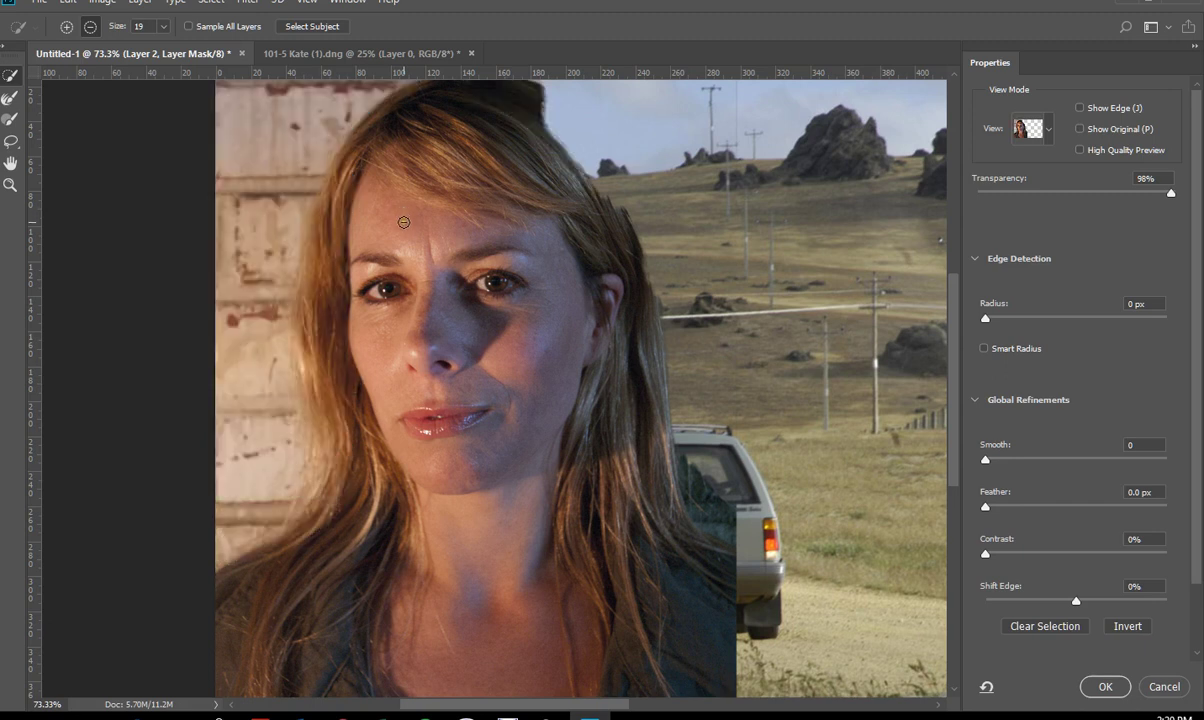
mouse_move(308, 309)
mouse_down()
mouse_move(255, 384)
mouse_move(265, 440)
mouse_move(222, 305)
mouse_move(235, 467)
mouse_move(212, 478)
mouse_move(258, 484)
mouse_move(212, 495)
mouse_move(252, 298)
mouse_move(245, 220)
mouse_move(232, 207)
mouse_move(255, 218)
mouse_move(240, 207)
mouse_up()
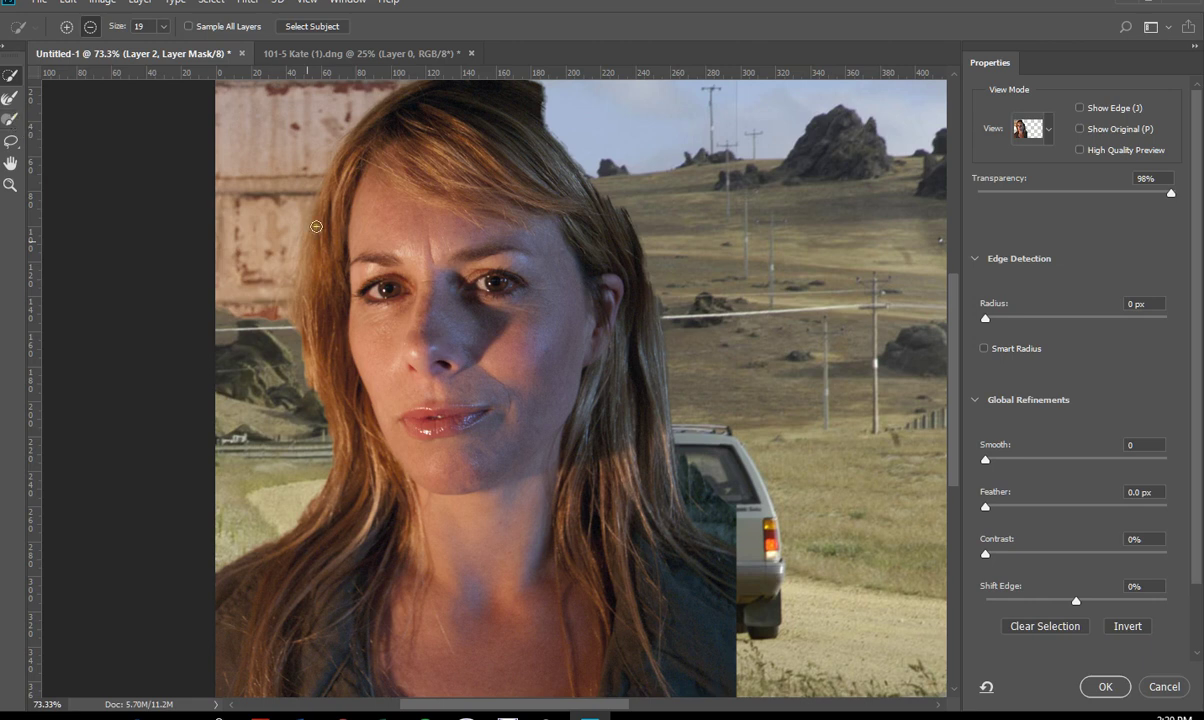
Try painting the wall back left of the hair with the Brush tool, and paint the wall away along the hair's left side.
click(10, 122)
mouse_move(245, 345)
mouse_down()
mouse_move(214, 245)
mouse_move(219, 323)
mouse_move(232, 346)
mouse_move(220, 305)
mouse_move(244, 334)
mouse_up()
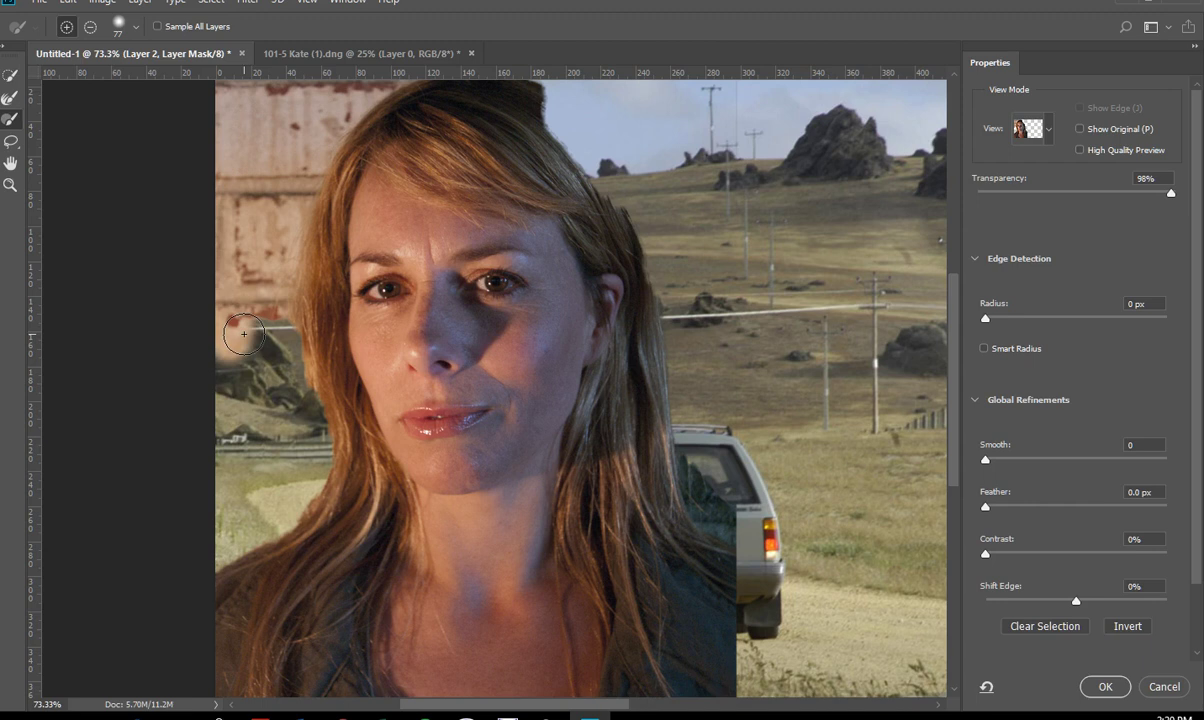
mouse_move(244, 334)
mouse_down()
mouse_move(228, 316)
mouse_move(267, 345)
mouse_move(222, 310)
mouse_move(243, 367)
mouse_up()
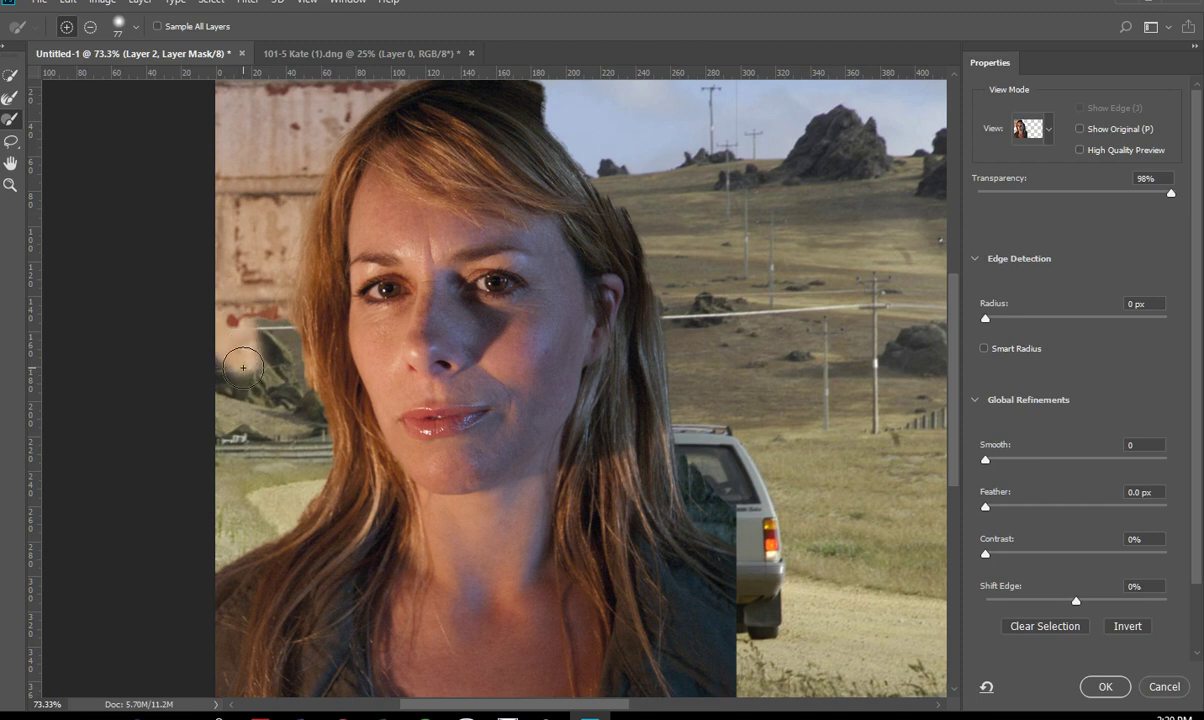
key(alt)
key(alt)
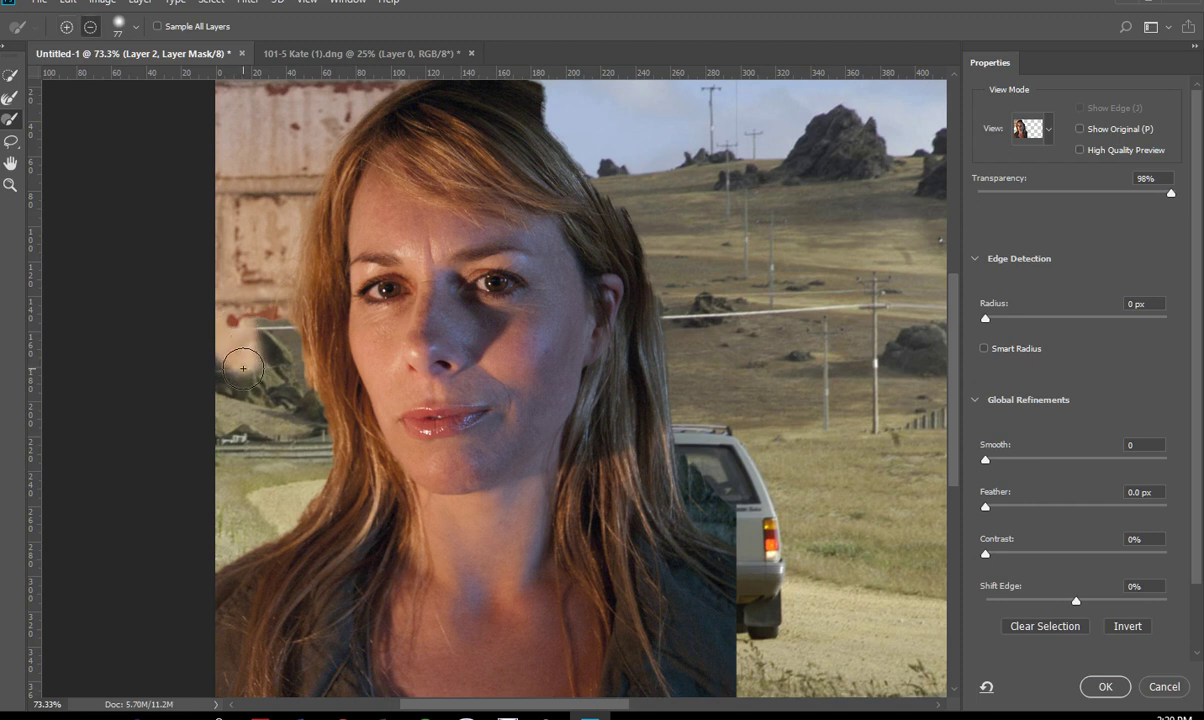
mouse_move(249, 376)
mouse_down()
mouse_move(226, 258)
mouse_move(220, 344)
mouse_move(245, 320)
mouse_move(257, 162)
mouse_move(266, 270)
mouse_move(256, 301)
mouse_move(215, 112)
mouse_move(258, 210)
mouse_move(313, 106)
mouse_move(271, 231)
mouse_move(300, 167)
mouse_move(269, 183)
mouse_move(253, 121)
mouse_move(300, 86)
mouse_move(249, 207)
mouse_move(253, 195)
mouse_move(211, 247)
mouse_up()
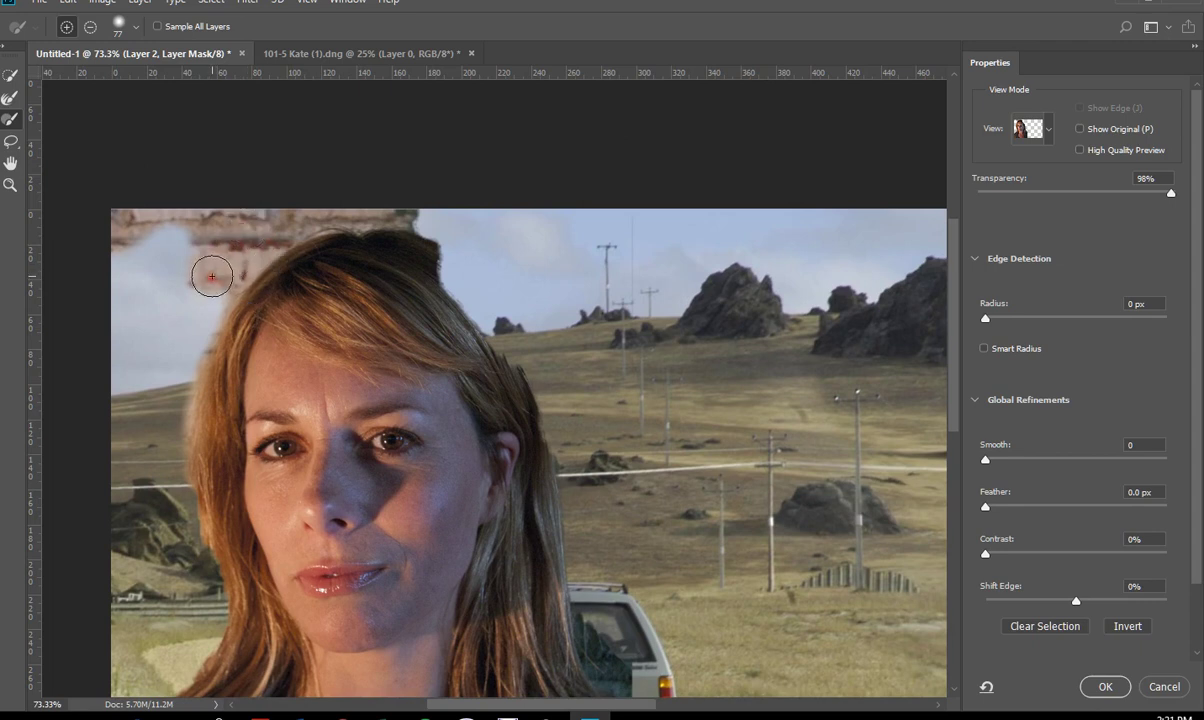
Set the brush to subtract and paint away the remaining wall above and to the left of the head.
key(alt)
click(89, 28)
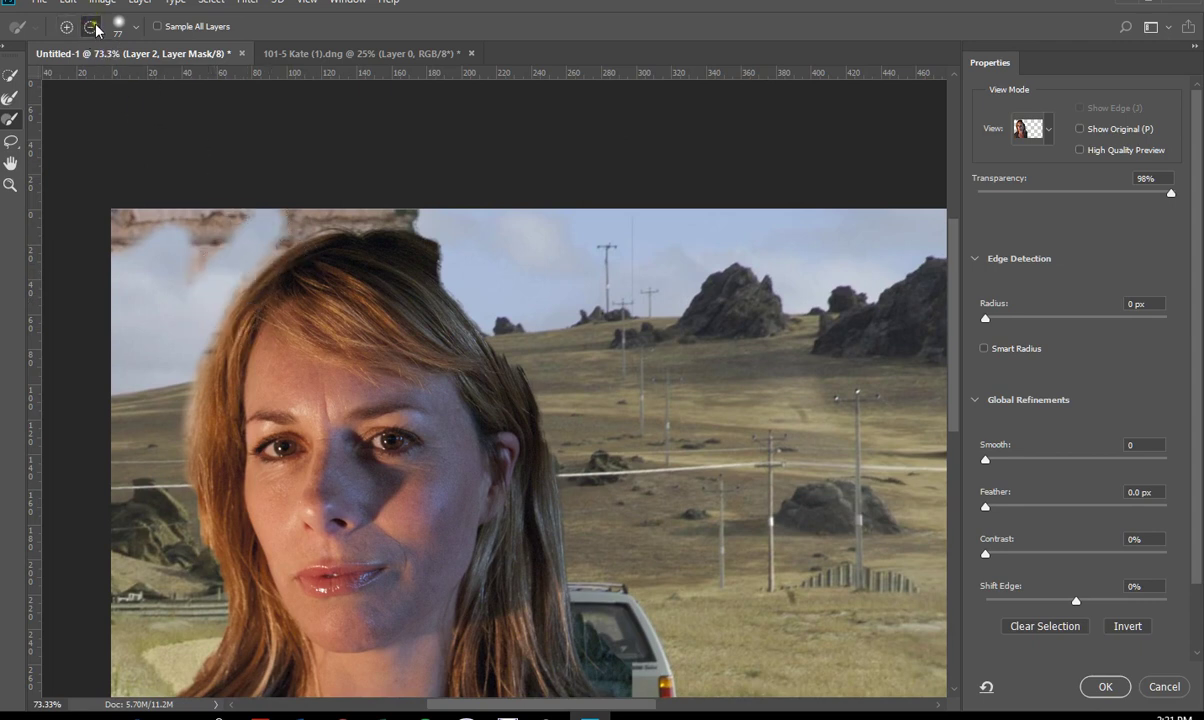
mouse_move(214, 230)
mouse_down()
mouse_move(144, 255)
mouse_move(129, 223)
mouse_move(117, 227)
mouse_move(241, 195)
mouse_move(262, 212)
mouse_move(234, 263)
mouse_move(290, 218)
mouse_move(445, 202)
mouse_move(316, 198)
mouse_up()
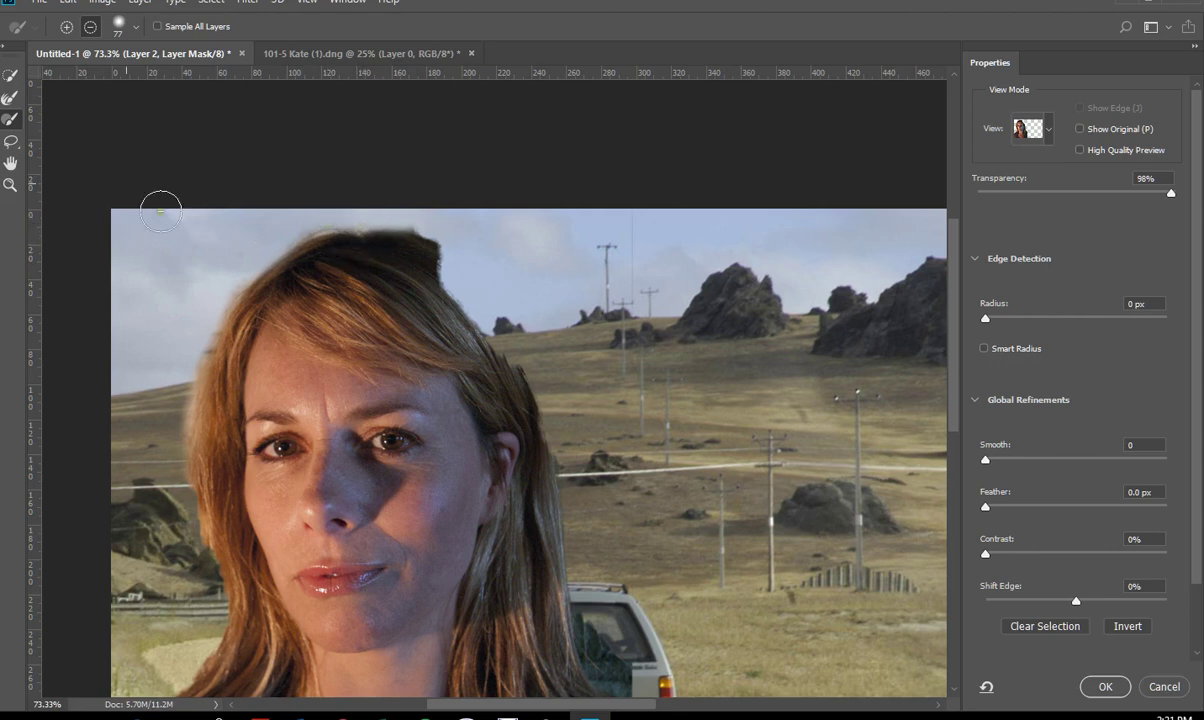
Refine the hair edge along the upper left and top of the head with the Refine Edge Brush at size 100.
click(11, 100)
mouse_move(345, 231)
mouse_down()
mouse_move(301, 236)
mouse_move(283, 264)
mouse_up()
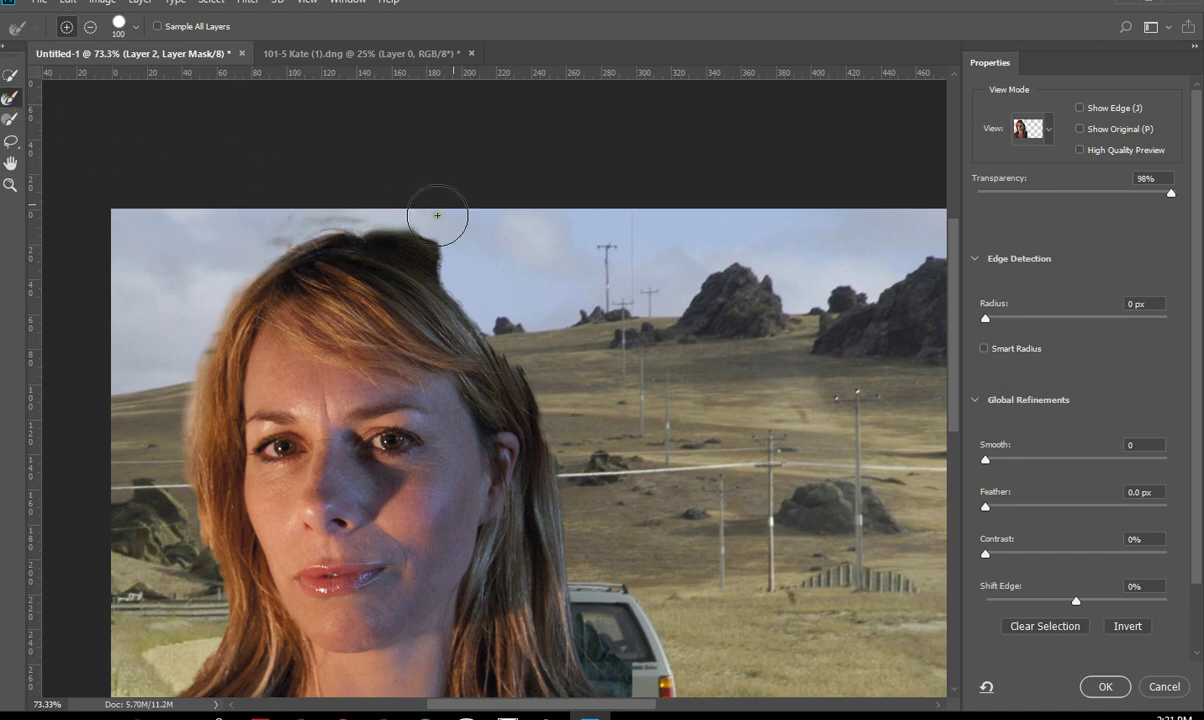
scroll(456, 200, up, 5)
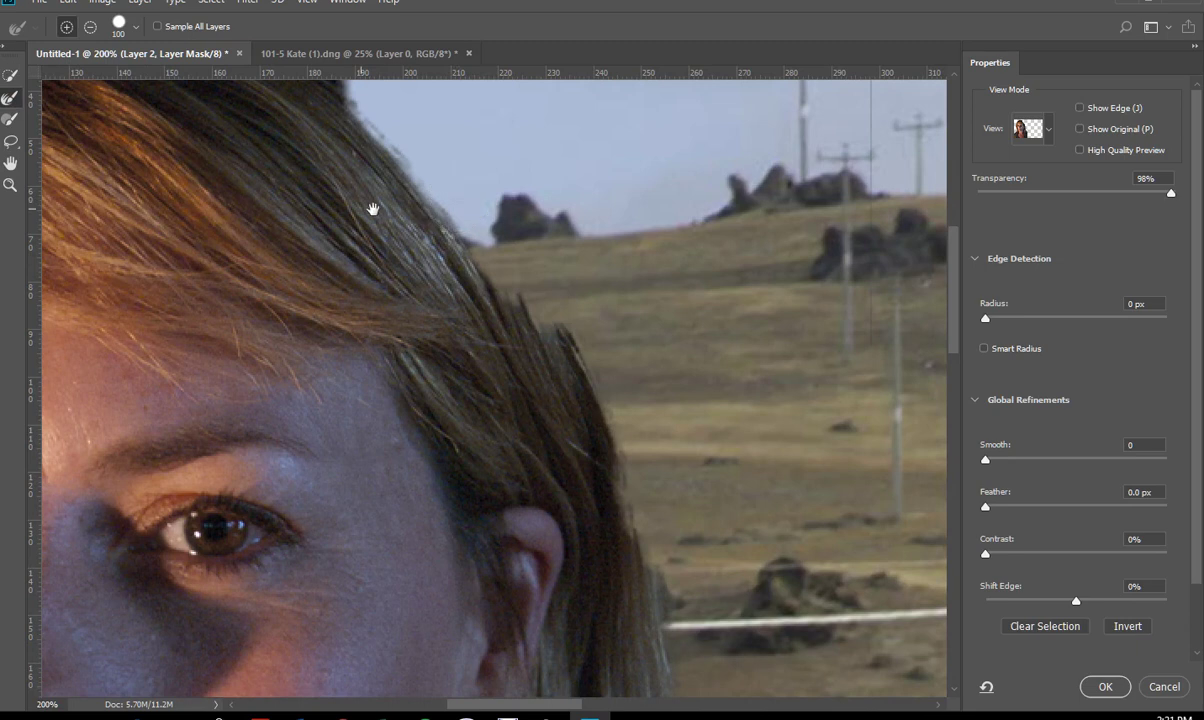
drag(400, 207, 750, 583)
drag(613, 500, 558, 454)
mouse_move(359, 341)
mouse_down()
mouse_move(378, 271)
mouse_move(318, 288)
mouse_move(389, 274)
mouse_move(312, 269)
mouse_up()
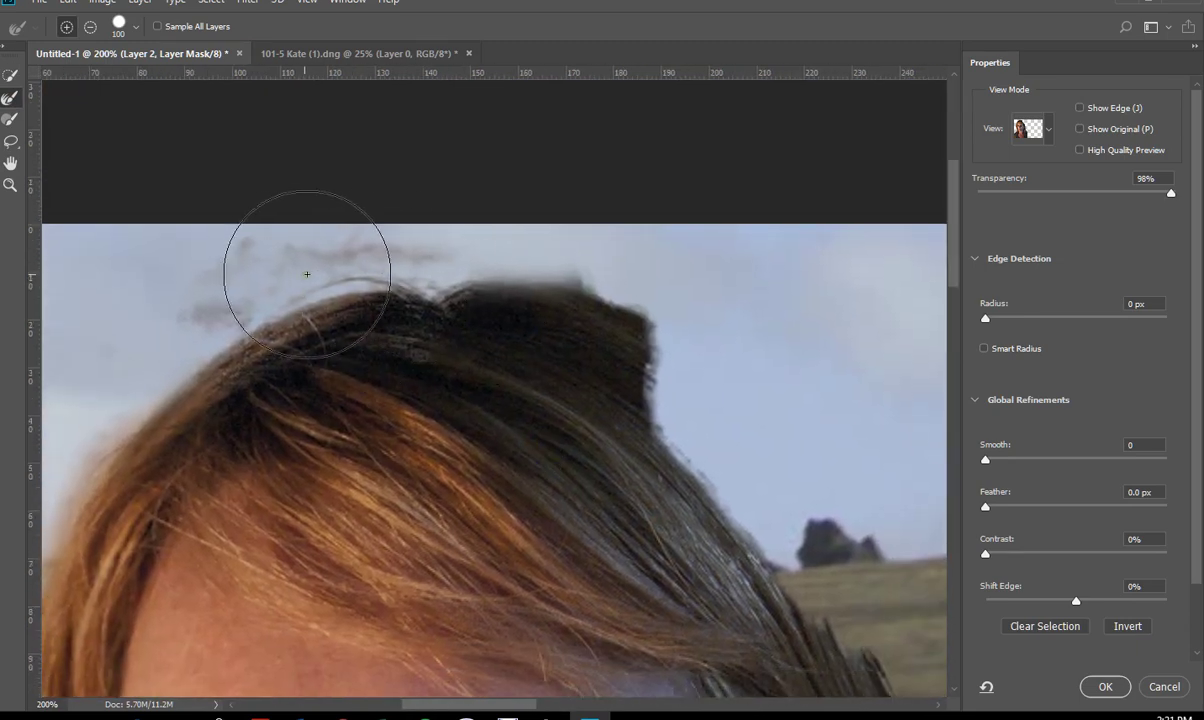
Set the Brush tool to size 28 and subtract the stray wall residue above the top of the hair.
click(10, 120)
mouse_move(223, 235)
mouse_down()
mouse_move(257, 244)
mouse_move(357, 196)
mouse_up()
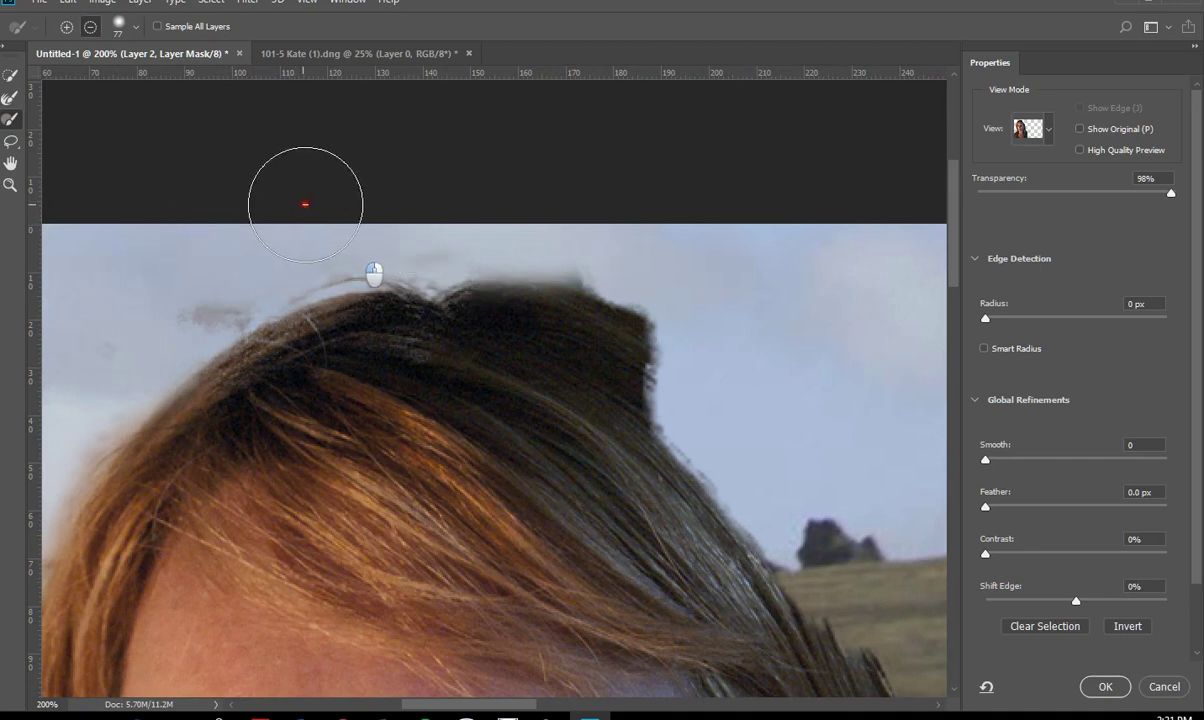
click(138, 27)
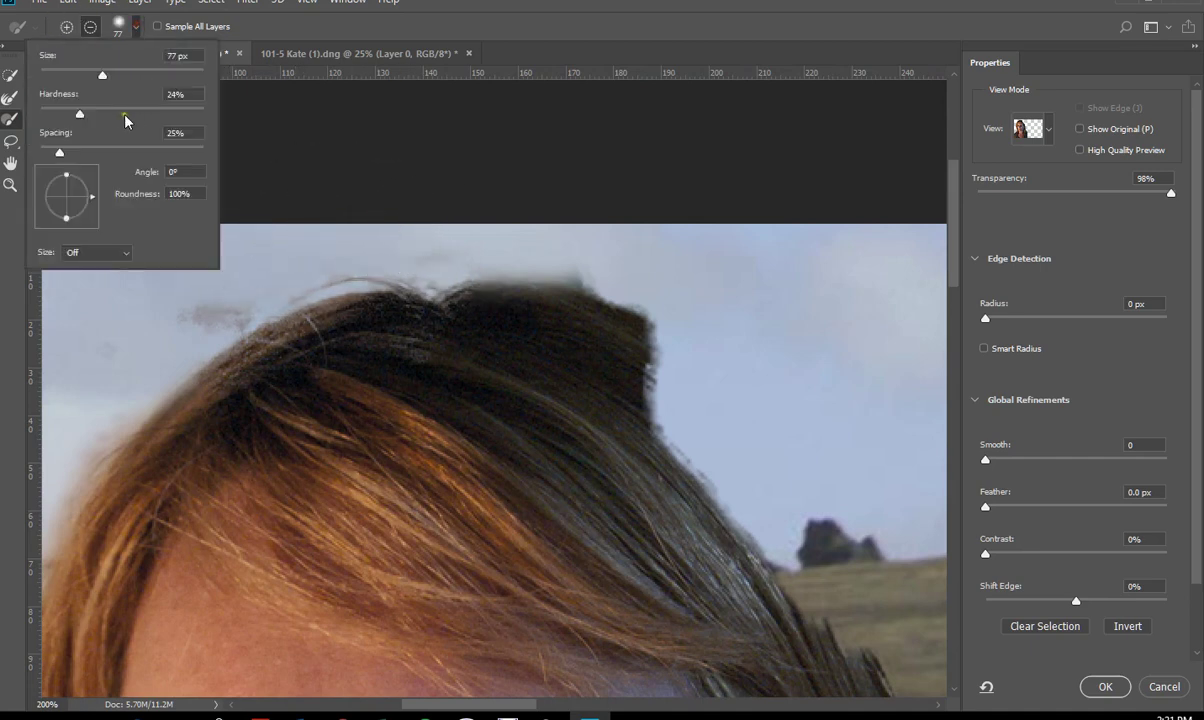
drag(125, 79, 147, 75)
click(118, 27)
mouse_move(277, 250)
mouse_down()
mouse_move(224, 300)
mouse_move(233, 312)
mouse_move(172, 296)
mouse_up()
mouse_move(384, 228)
mouse_down()
mouse_move(317, 252)
mouse_move(465, 232)
mouse_move(458, 251)
mouse_move(619, 245)
mouse_move(533, 252)
mouse_move(605, 262)
mouse_move(462, 236)
mouse_move(589, 284)
mouse_up()
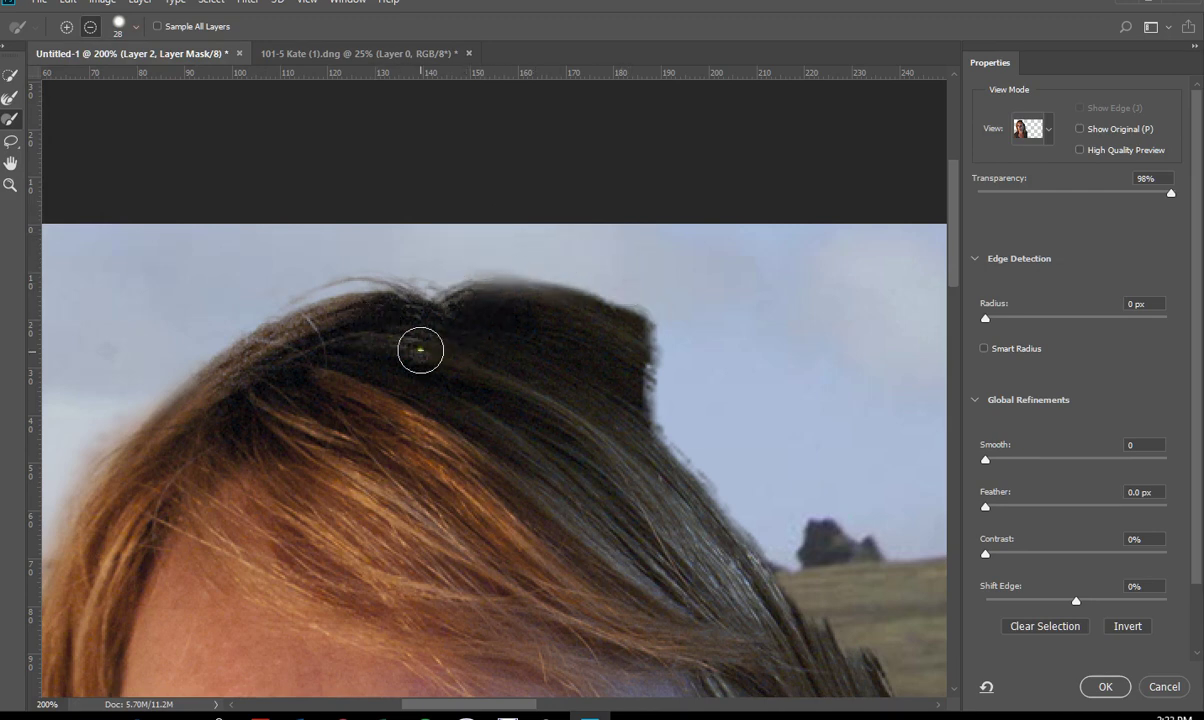
Switch the brush to add and paint the missing hair back along the upper right side of the head.
click(72, 22)
mouse_move(430, 355)
mouse_down()
mouse_move(362, 333)
mouse_move(404, 325)
mouse_move(348, 326)
mouse_move(312, 357)
mouse_move(363, 317)
mouse_move(320, 325)
mouse_move(220, 398)
mouse_move(296, 352)
mouse_move(301, 365)
mouse_move(415, 335)
mouse_move(450, 349)
mouse_move(408, 329)
mouse_move(468, 348)
mouse_move(430, 330)
mouse_move(457, 340)
mouse_move(489, 314)
mouse_move(469, 328)
mouse_move(472, 311)
mouse_move(637, 362)
mouse_move(677, 418)
mouse_move(453, 328)
mouse_move(423, 272)
mouse_move(395, 252)
mouse_move(517, 358)
mouse_move(398, 262)
mouse_move(514, 357)
mouse_move(386, 232)
mouse_move(462, 274)
mouse_move(446, 263)
mouse_move(540, 348)
mouse_move(629, 475)
mouse_move(524, 304)
mouse_move(677, 489)
mouse_move(692, 575)
mouse_move(624, 407)
mouse_move(539, 285)
mouse_move(582, 386)
mouse_move(559, 297)
mouse_move(629, 627)
mouse_up()
mouse_move(534, 332)
mouse_down()
mouse_move(634, 492)
mouse_move(648, 489)
mouse_move(438, 309)
mouse_move(615, 500)
mouse_move(615, 478)
mouse_move(625, 507)
mouse_up()
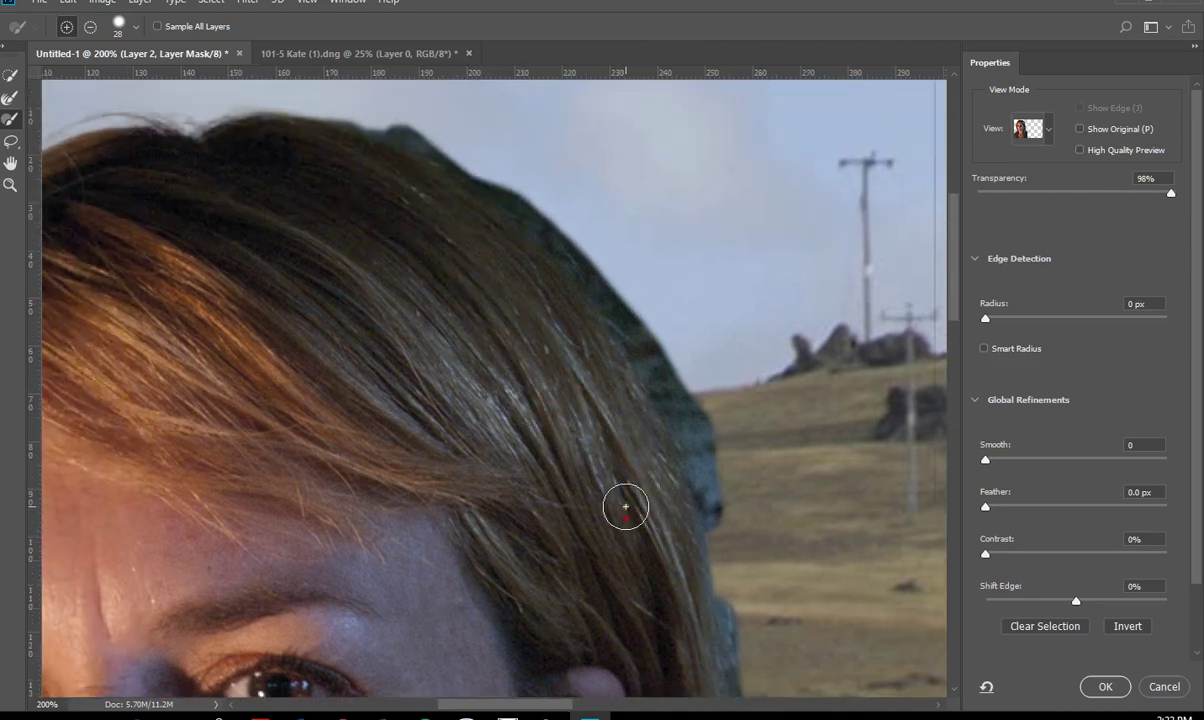
Run the Refine Edge Brush at size 60 over the restored wall fringe along the right side of the hair.
click(10, 98)
key(bracketleft)
key(bracketleft)
key(bracketleft)
key(bracketleft)
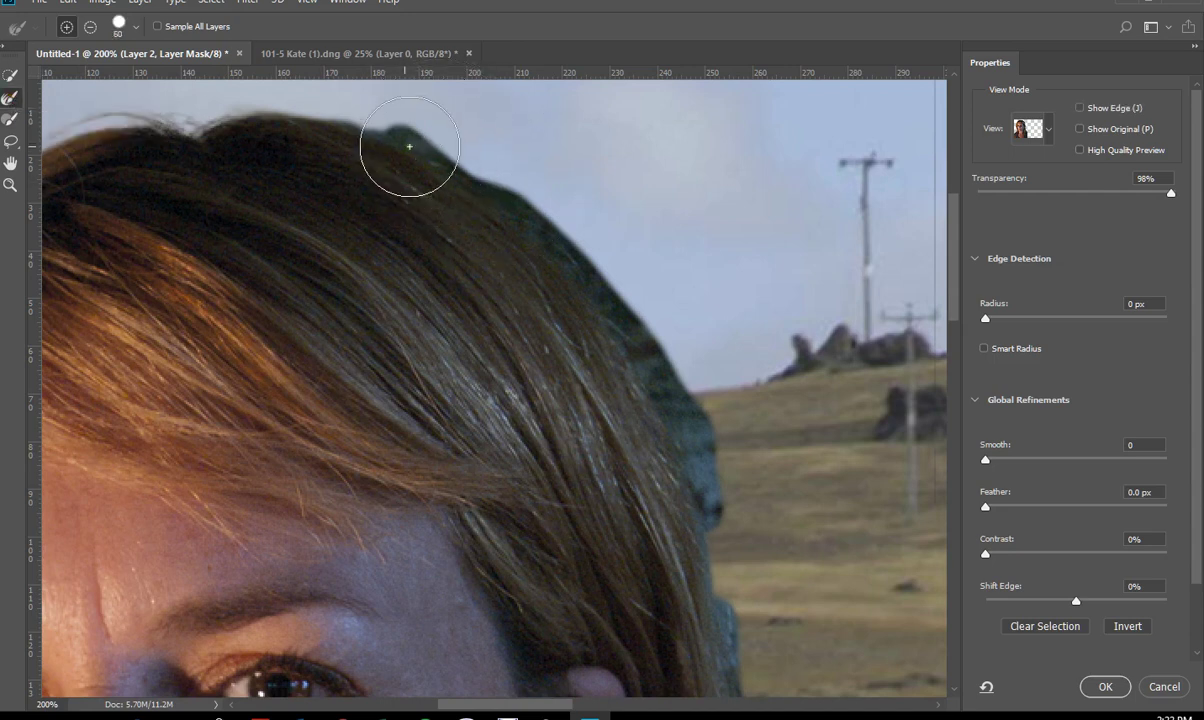
mouse_move(384, 148)
mouse_down()
mouse_move(525, 218)
mouse_move(626, 314)
mouse_move(717, 447)
mouse_move(734, 551)
mouse_up()
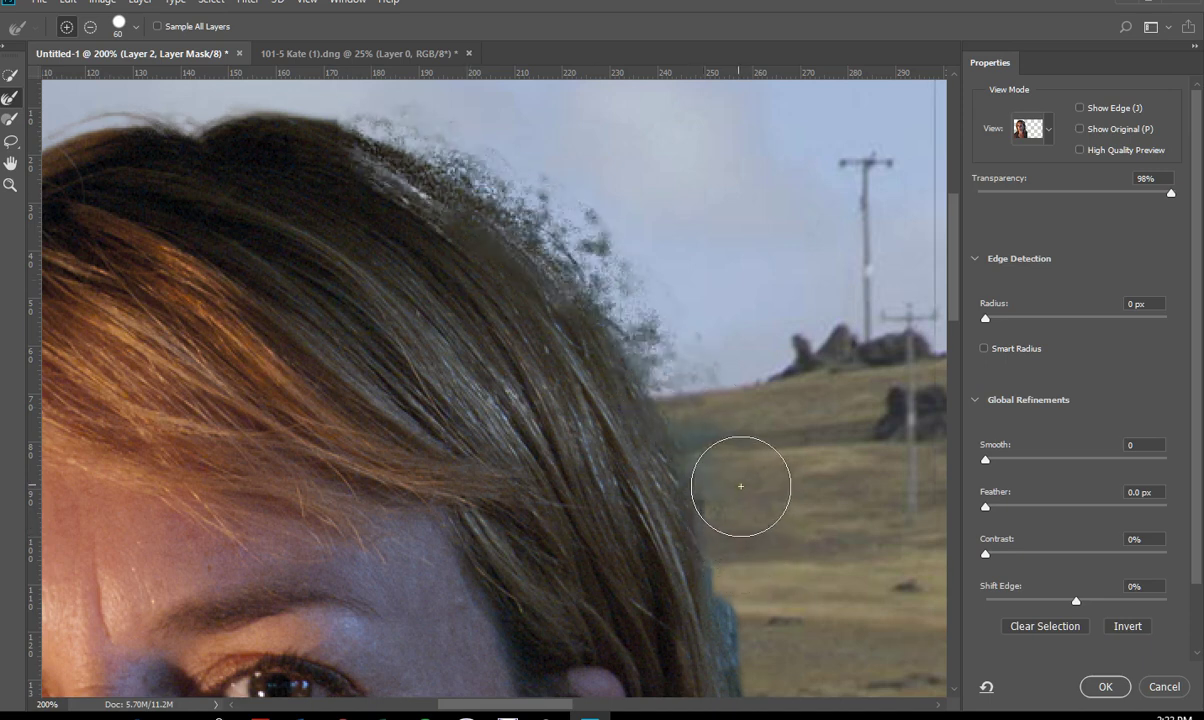
Repaint the right hair edge with the Brush tool at size 28 and clear the speckled residue beside its upper part.
click(12, 122)
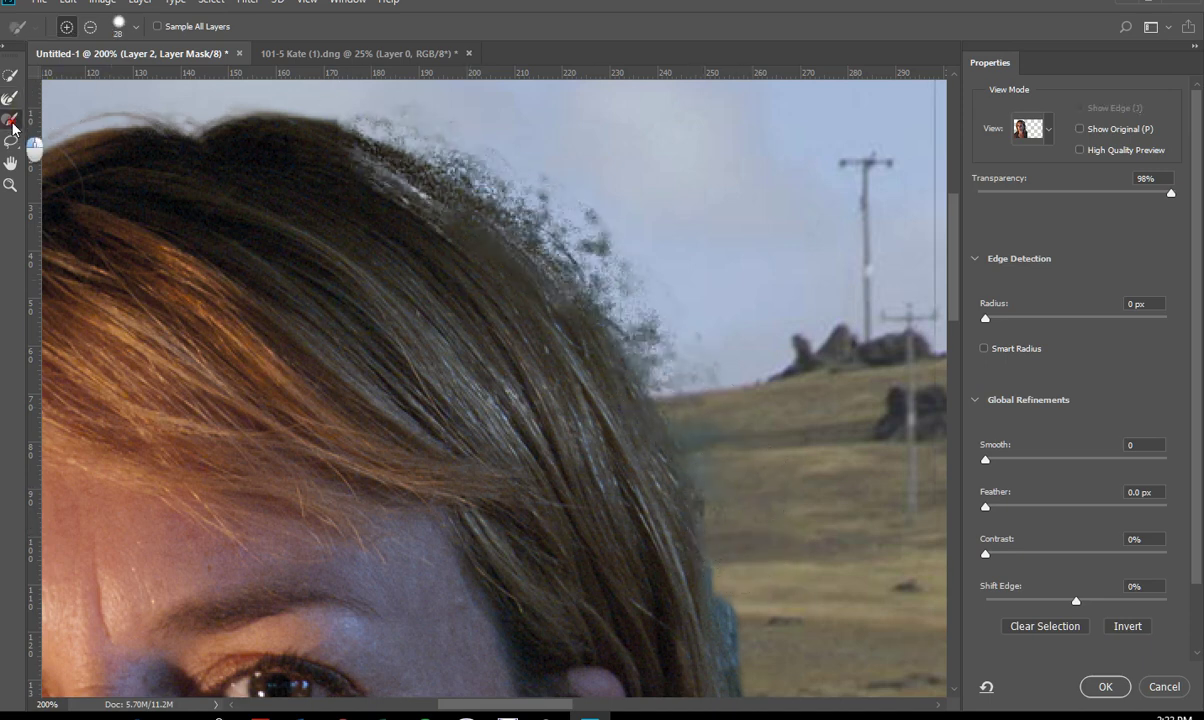
mouse_move(338, 159)
mouse_down()
mouse_move(391, 185)
mouse_move(421, 219)
mouse_move(325, 148)
mouse_move(483, 236)
mouse_move(355, 160)
mouse_move(457, 230)
mouse_move(563, 349)
mouse_move(432, 204)
mouse_move(564, 328)
mouse_move(462, 230)
mouse_move(529, 288)
mouse_move(479, 232)
mouse_move(414, 193)
mouse_move(463, 214)
mouse_move(315, 135)
mouse_move(466, 205)
mouse_move(620, 390)
mouse_move(429, 201)
mouse_move(525, 248)
mouse_move(512, 232)
mouse_move(593, 321)
mouse_move(569, 313)
mouse_move(613, 364)
mouse_move(690, 515)
mouse_move(595, 315)
mouse_move(704, 608)
mouse_up()
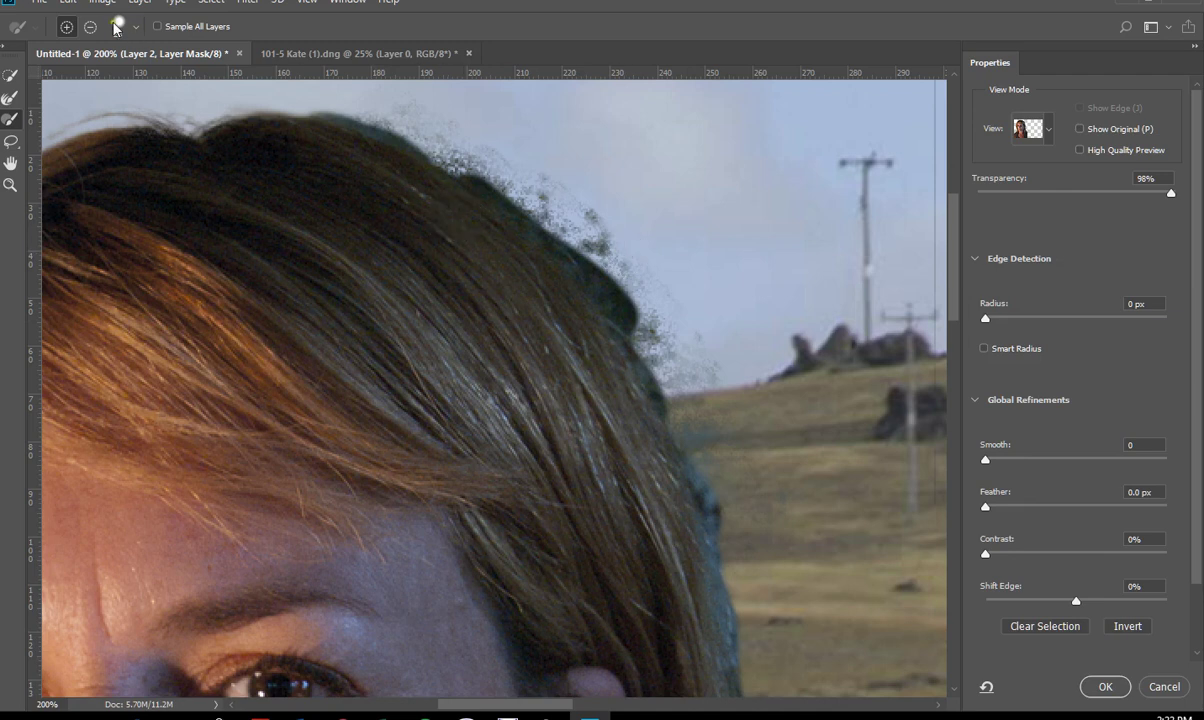
mouse_move(705, 260)
mouse_down()
mouse_move(605, 277)
mouse_move(666, 333)
mouse_move(460, 142)
mouse_move(446, 148)
mouse_move(325, 97)
mouse_move(446, 134)
mouse_move(528, 229)
mouse_up()
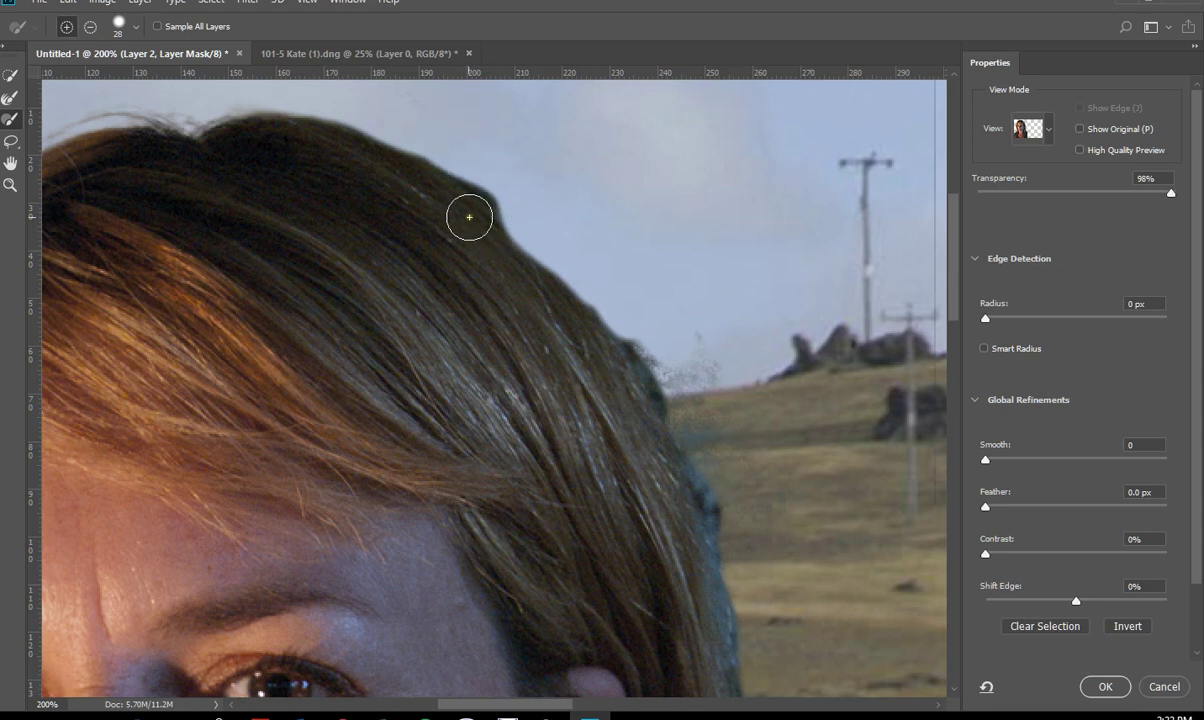
Try adding a short stroke beyond the right hair edge, subtract a dab below it, and paint the hair back.
drag(556, 205, 495, 250)
alt+click(511, 255)
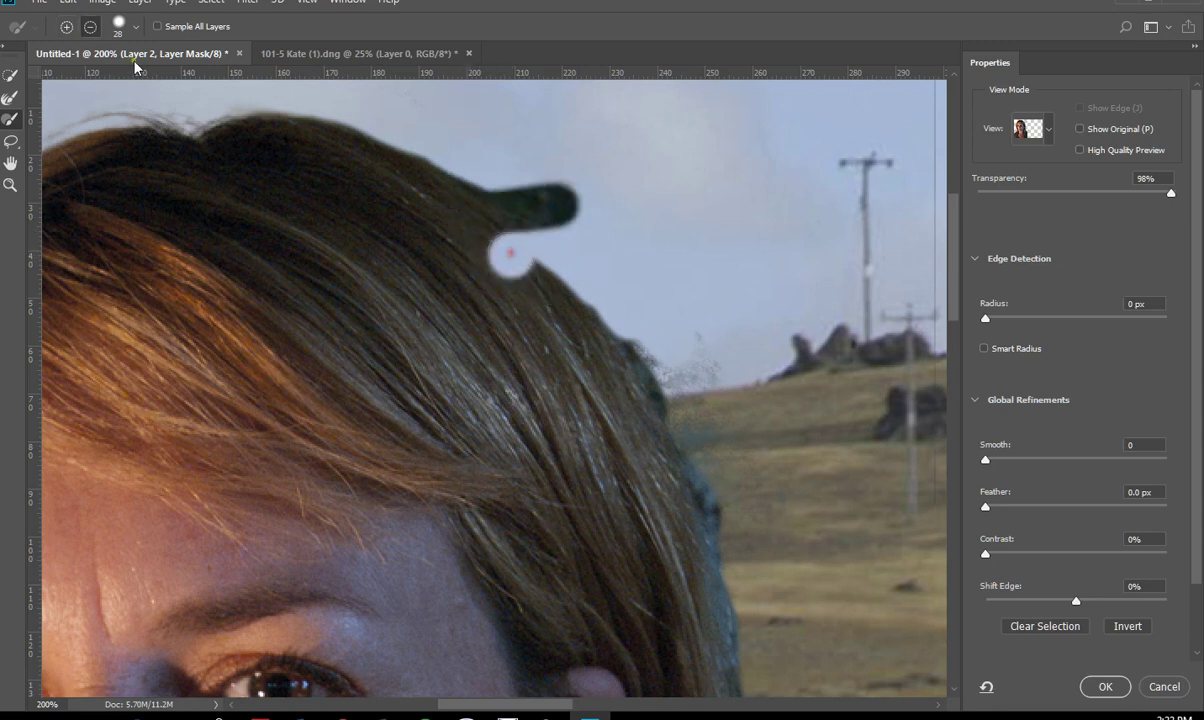
mouse_move(455, 240)
mouse_down()
mouse_move(519, 271)
mouse_move(513, 255)
mouse_move(591, 346)
mouse_move(579, 324)
mouse_up()
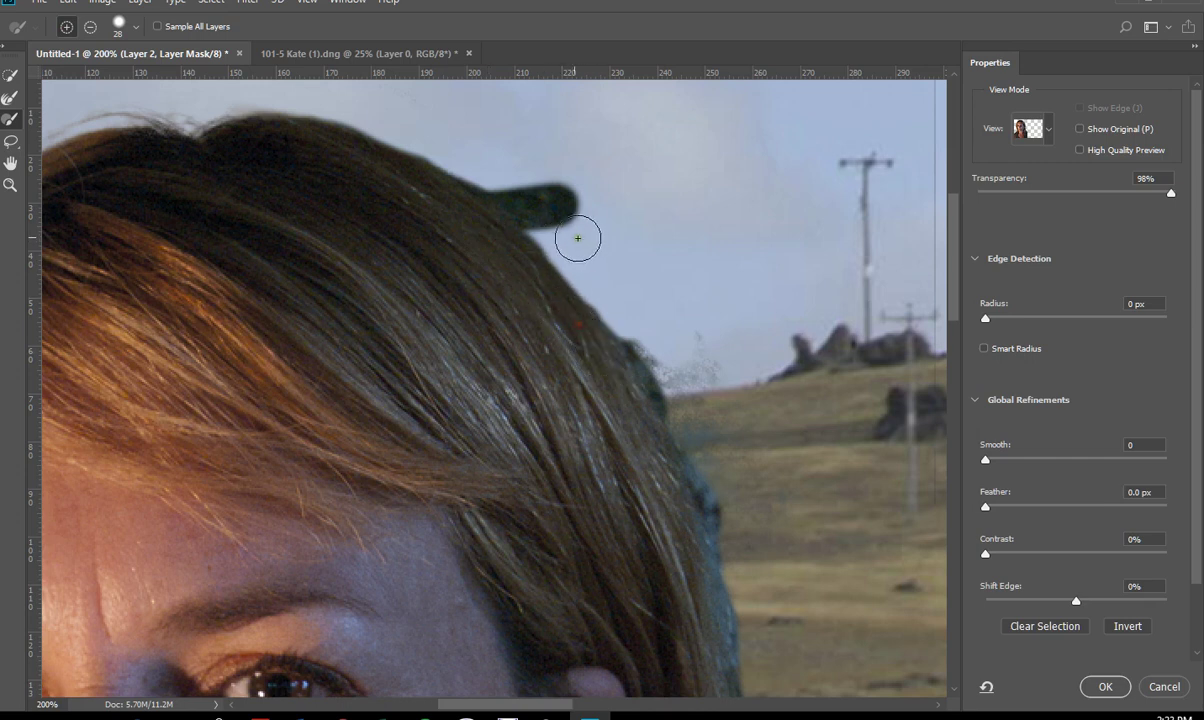
Subtract the stray stroke and leftover wall along the upper right hair edge, and apply the refined mask.
click(90, 28)
drag(604, 251, 483, 162)
mouse_move(640, 300)
mouse_down()
mouse_move(665, 360)
mouse_move(631, 324)
mouse_move(672, 395)
mouse_move(665, 432)
mouse_up()
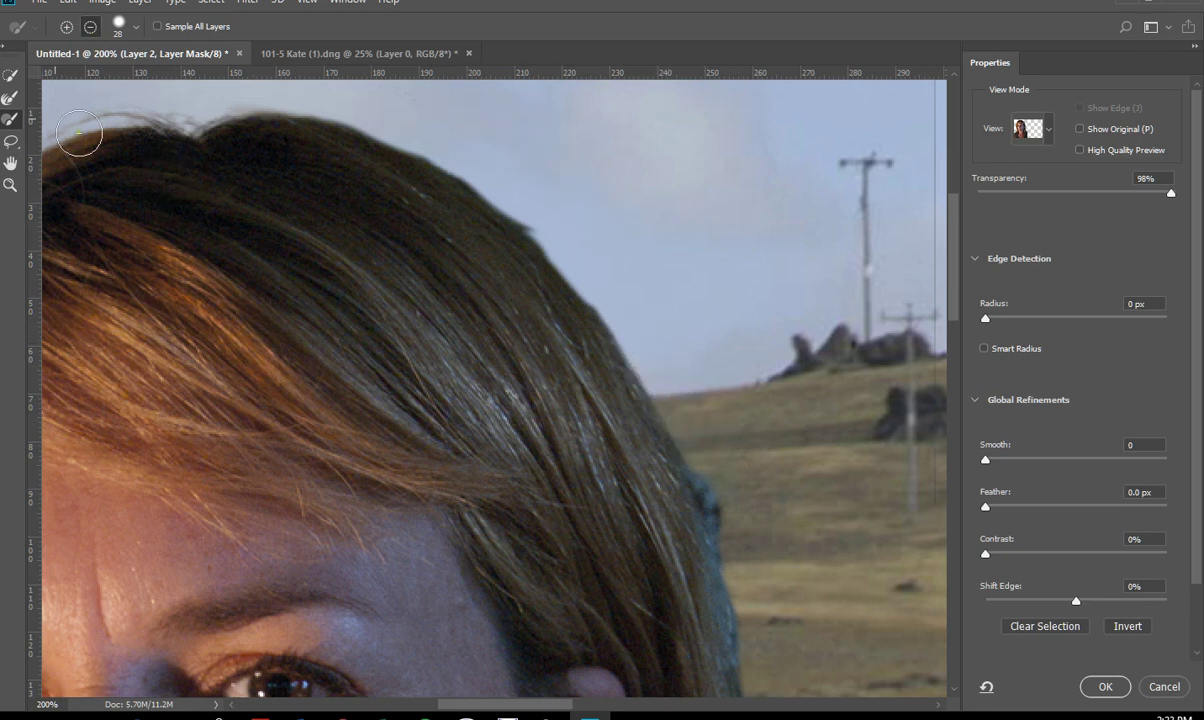
click(11, 119)
click(1105, 686)
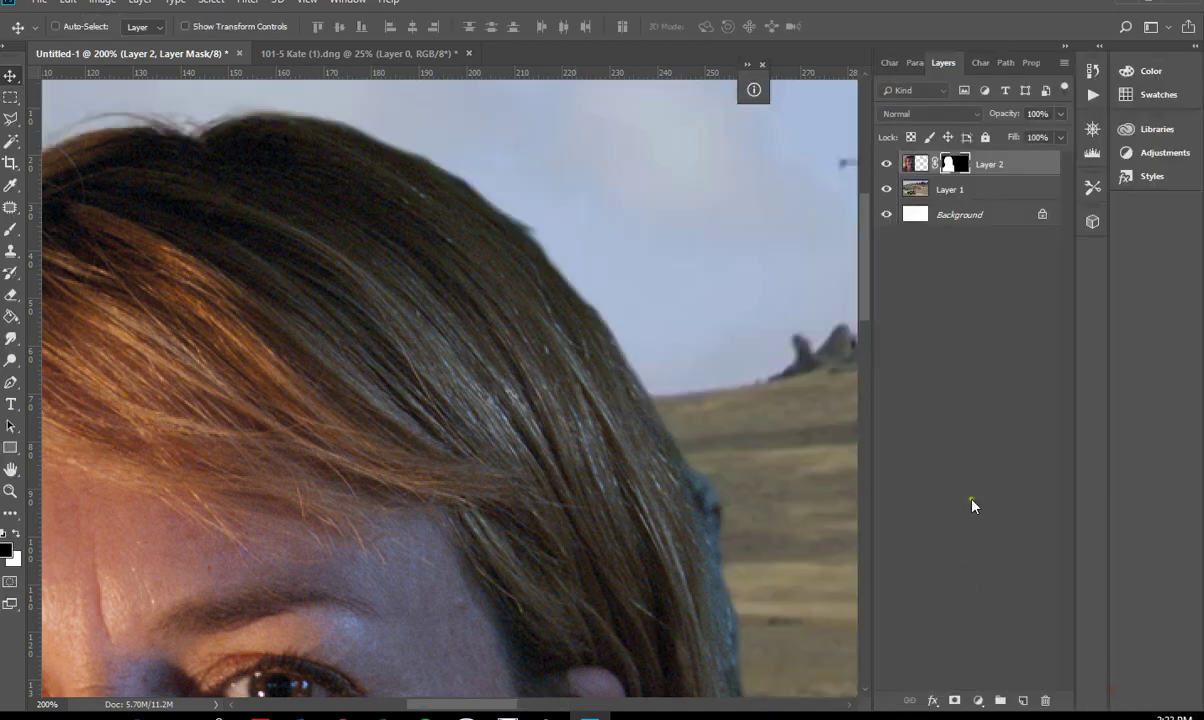
Paint black on Layer 2's mask with a size 45 brush to hide the wall fringe along the right hair edge.
right_click(957, 167)
key(Escape)
click(10, 229)
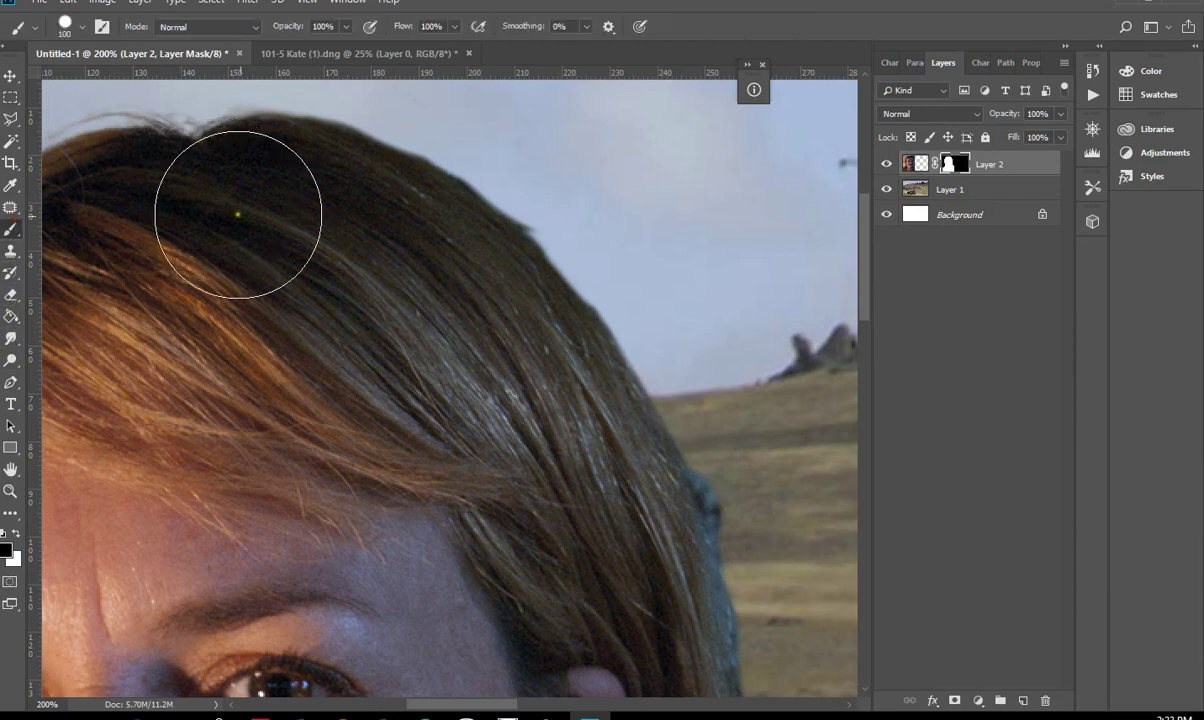
key(bracketleft)
key(bracketleft)
key(bracketleft)
key(bracketleft)
key(bracketleft)
key(bracketleft)
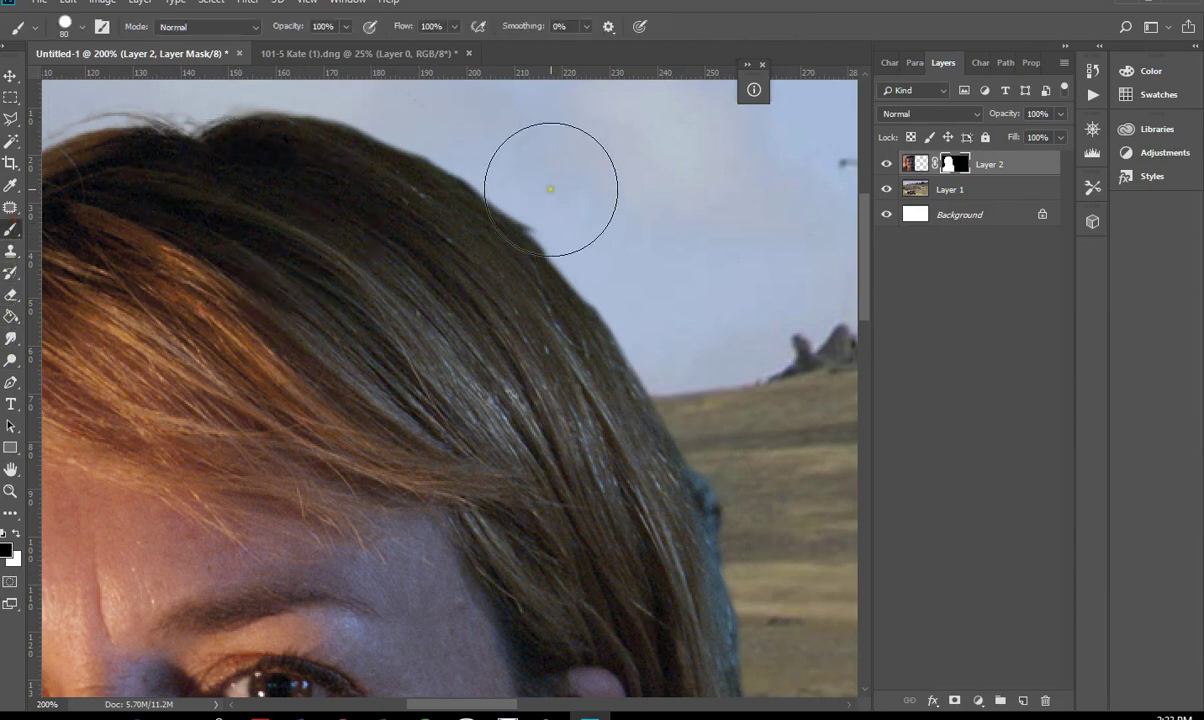
click(571, 216)
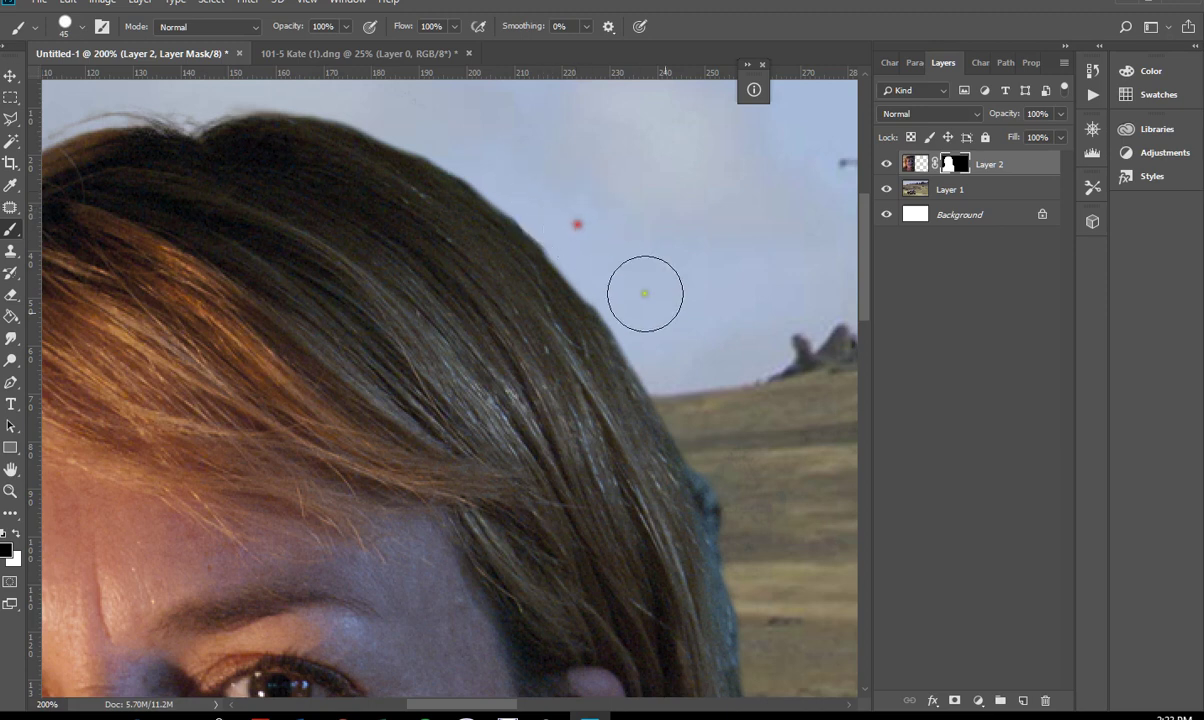
click(742, 508)
click(776, 655)
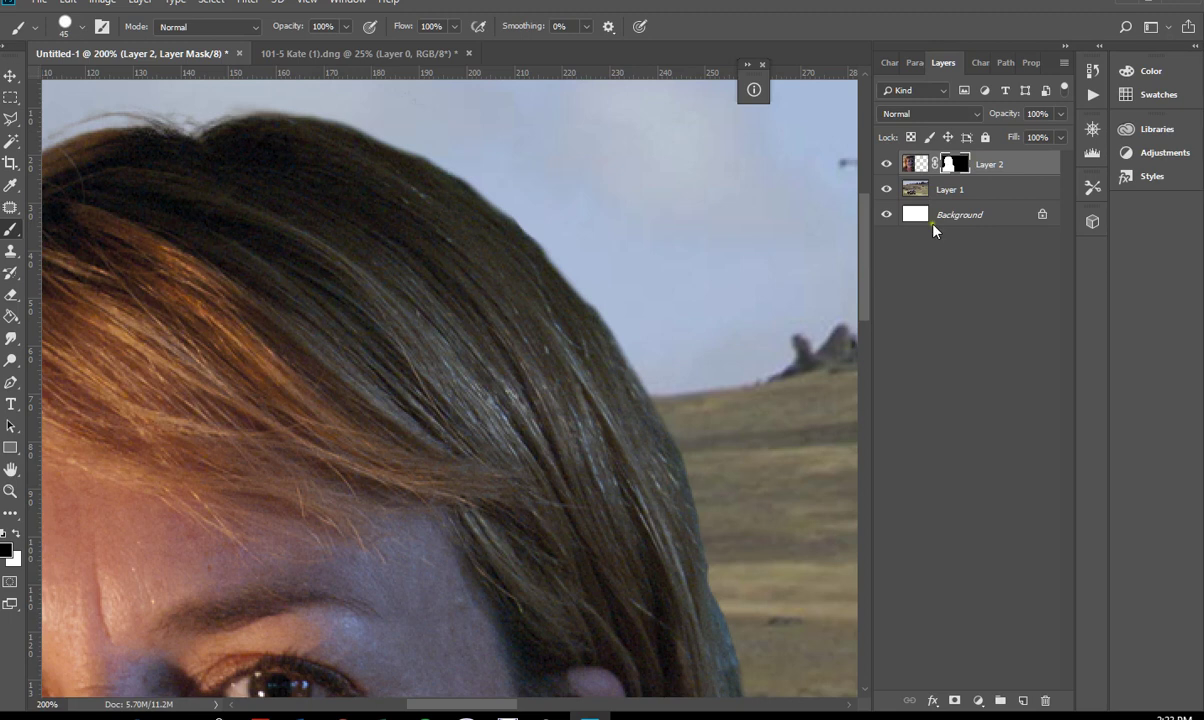
Paint out the remaining wall fringe along the hair beside the ear on Layer 2's mask.
drag(776, 604, 699, 406)
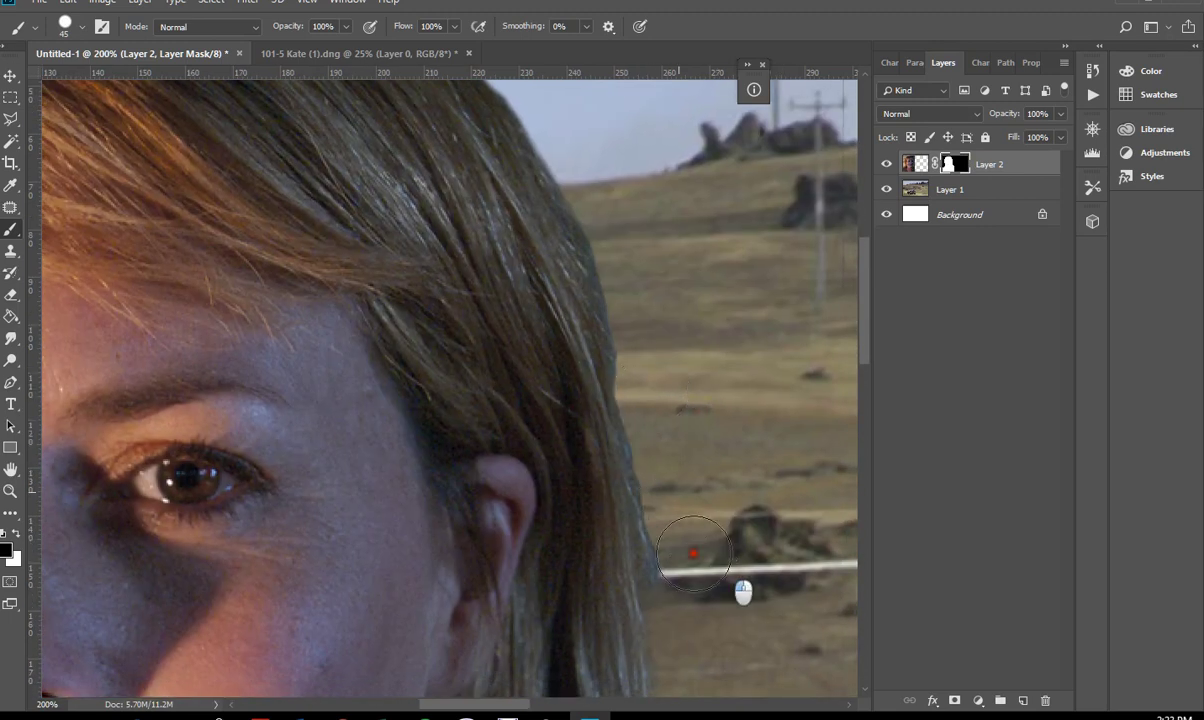
click(652, 352)
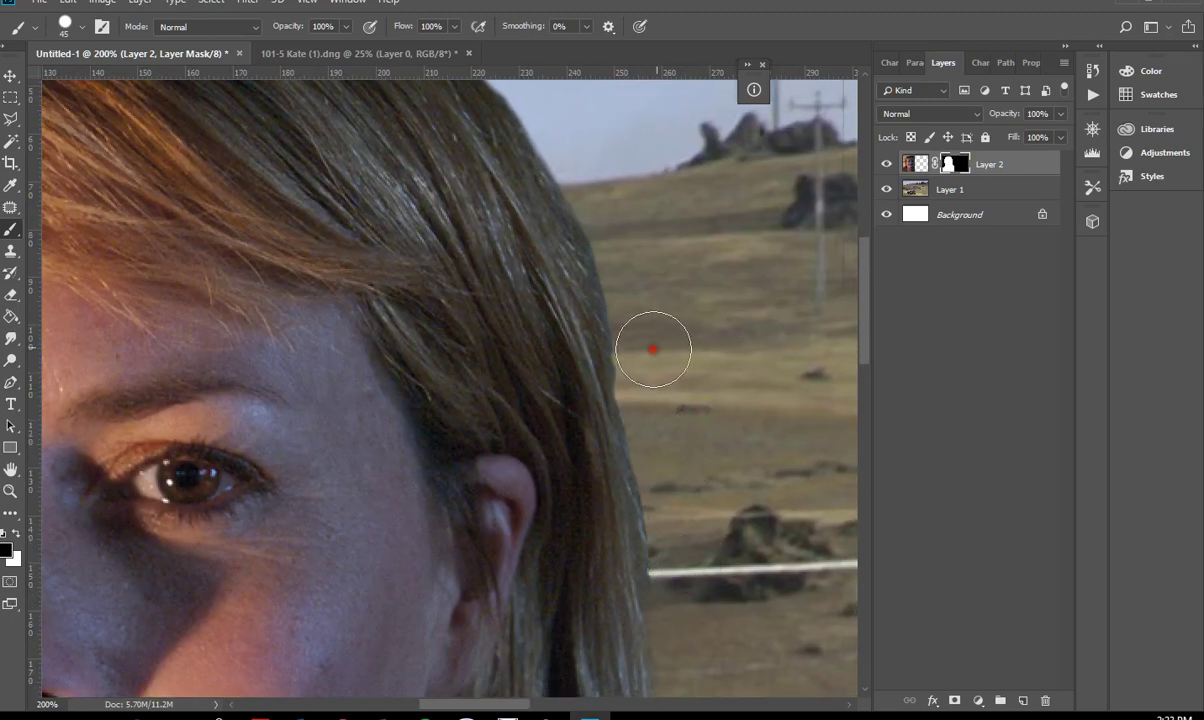
click(647, 309)
Reopen Layer 2's mask in Select and Mask and subtract the wall covering the car's rear window beside the hair.
right_click(951, 168)
click(1008, 286)
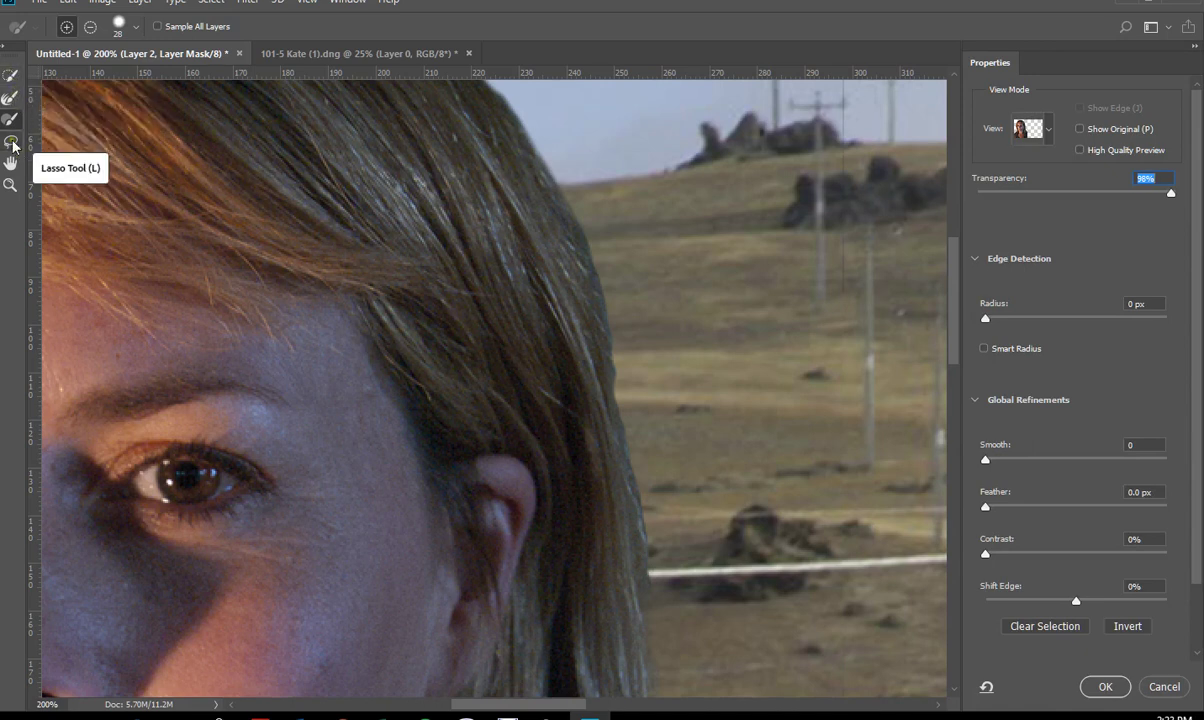
drag(701, 508, 548, 338)
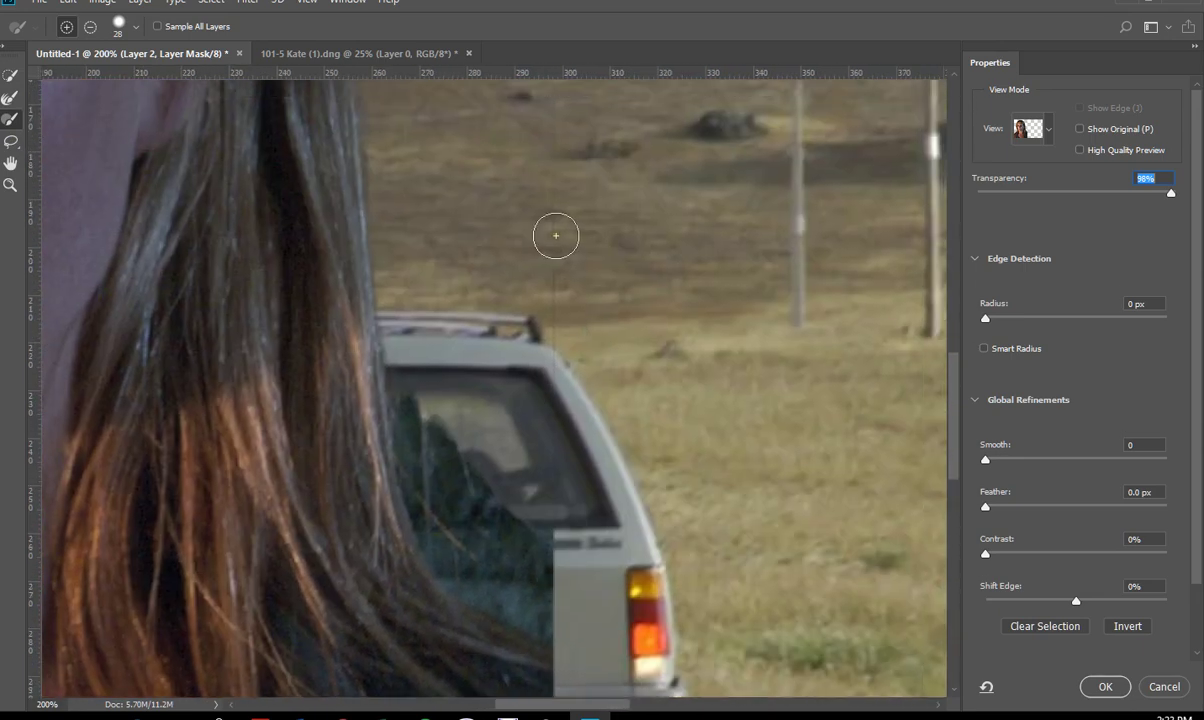
mouse_move(568, 109)
mouse_down()
mouse_move(570, 422)
mouse_move(551, 417)
mouse_move(557, 129)
mouse_move(557, 421)
mouse_up()
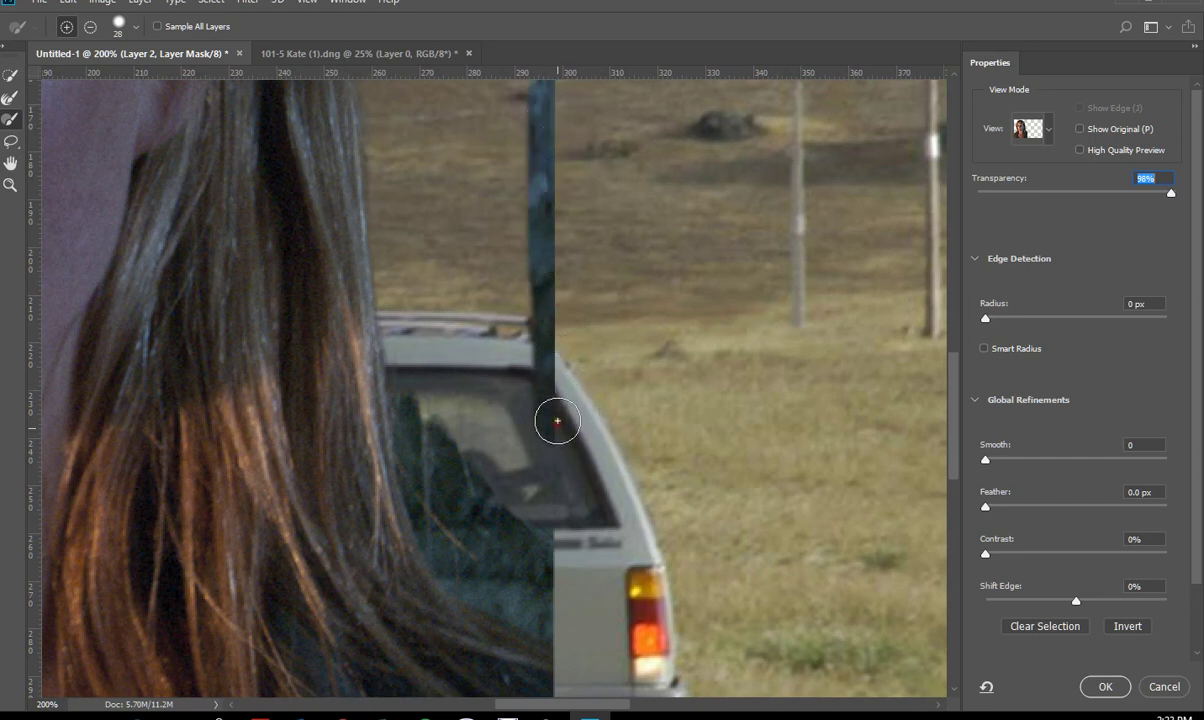
mouse_move(581, 326)
mouse_down()
mouse_move(545, 231)
mouse_move(558, 455)
mouse_move(543, 505)
mouse_up()
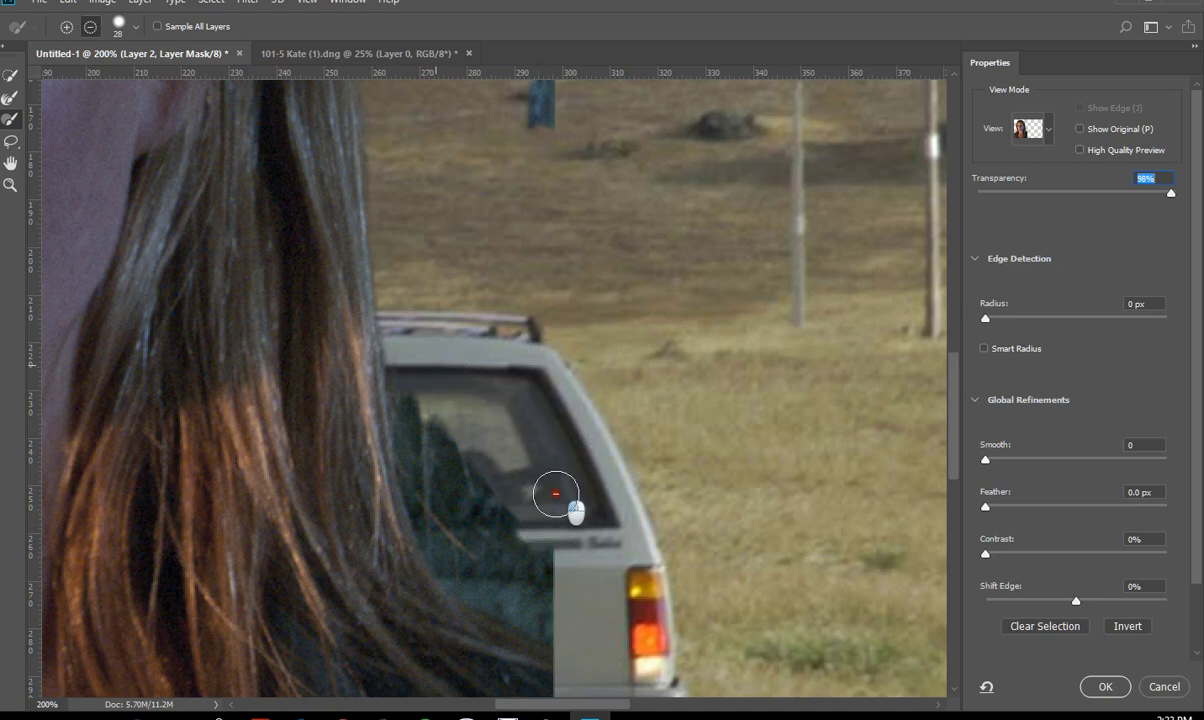
mouse_move(545, 630)
mouse_down()
mouse_move(455, 509)
mouse_move(416, 409)
mouse_move(448, 547)
mouse_move(519, 602)
mouse_move(573, 611)
mouse_move(532, 518)
mouse_up()
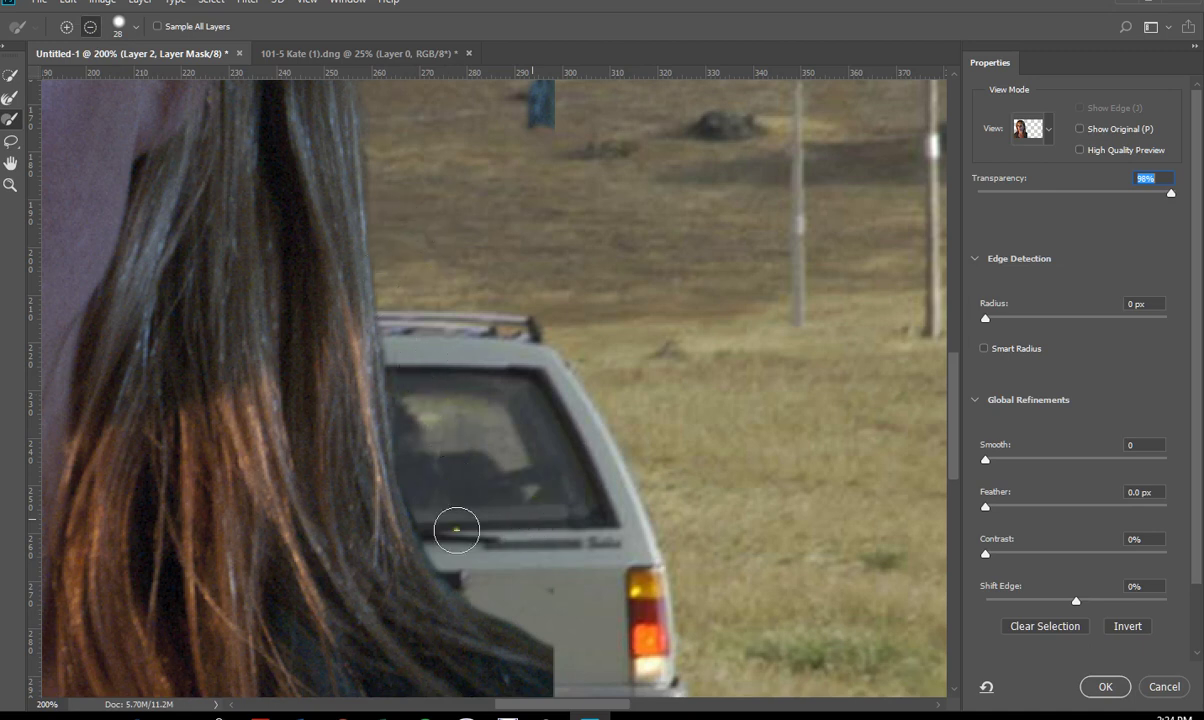
drag(461, 569, 430, 495)
Subtract the leftover wall along the hair between the car roof and the ear, and apply the mask.
drag(462, 152, 537, 408)
drag(344, 217, 369, 304)
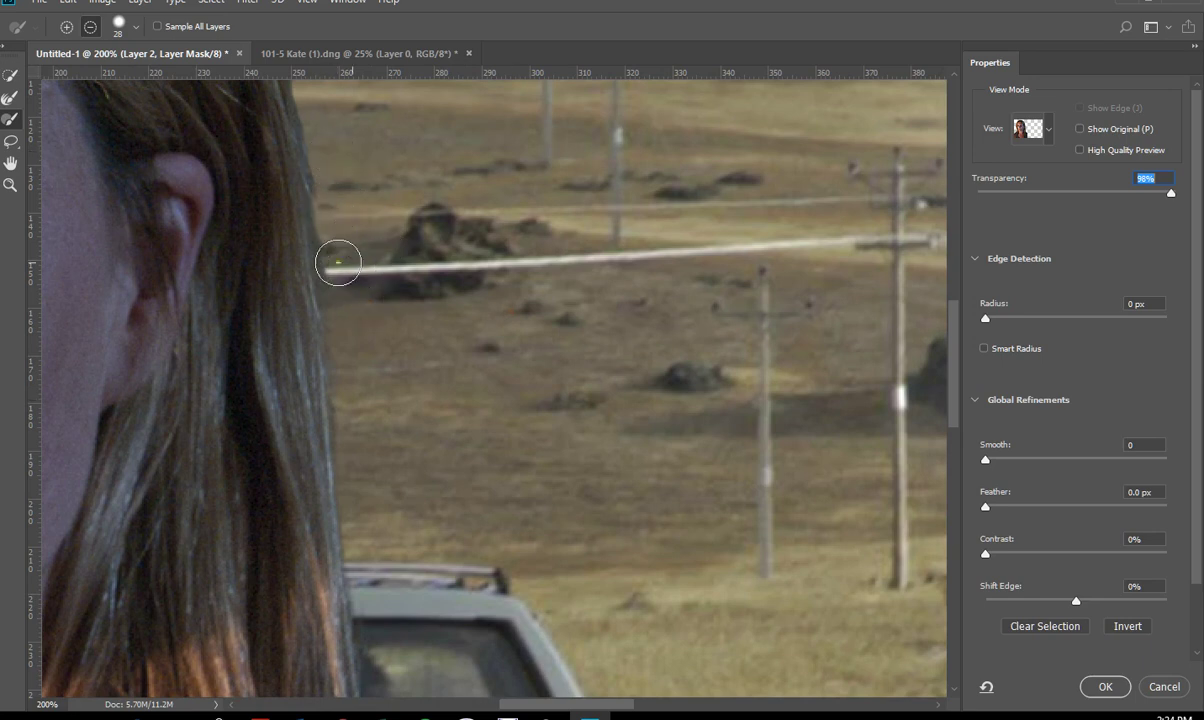
drag(411, 180, 328, 269)
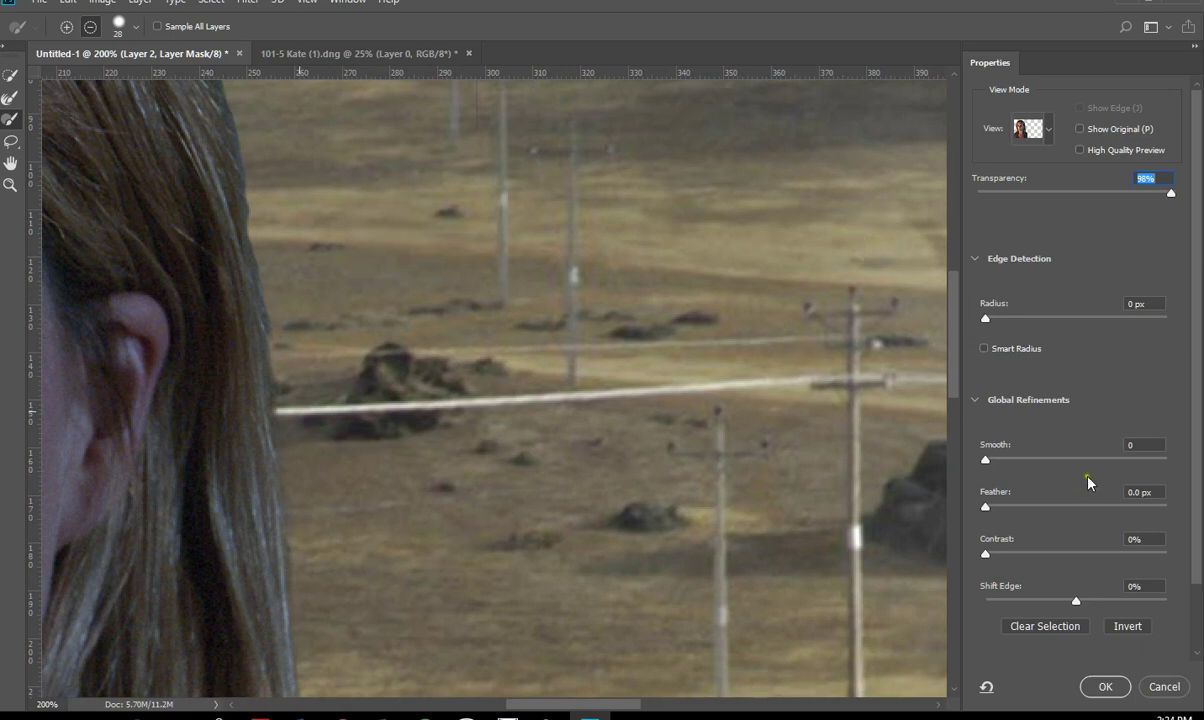
click(1102, 692)
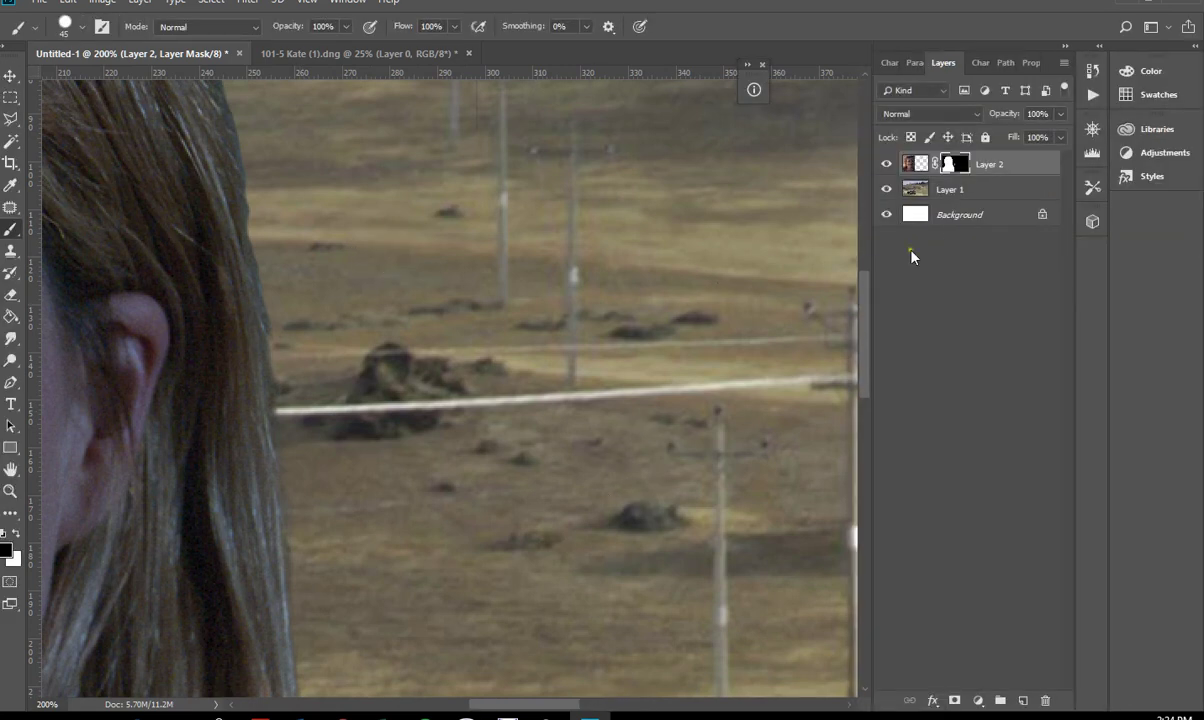
Bring the whole composite into view and reopen Layer 2's mask in Select and Mask.
scroll(759, 317, down, 10)
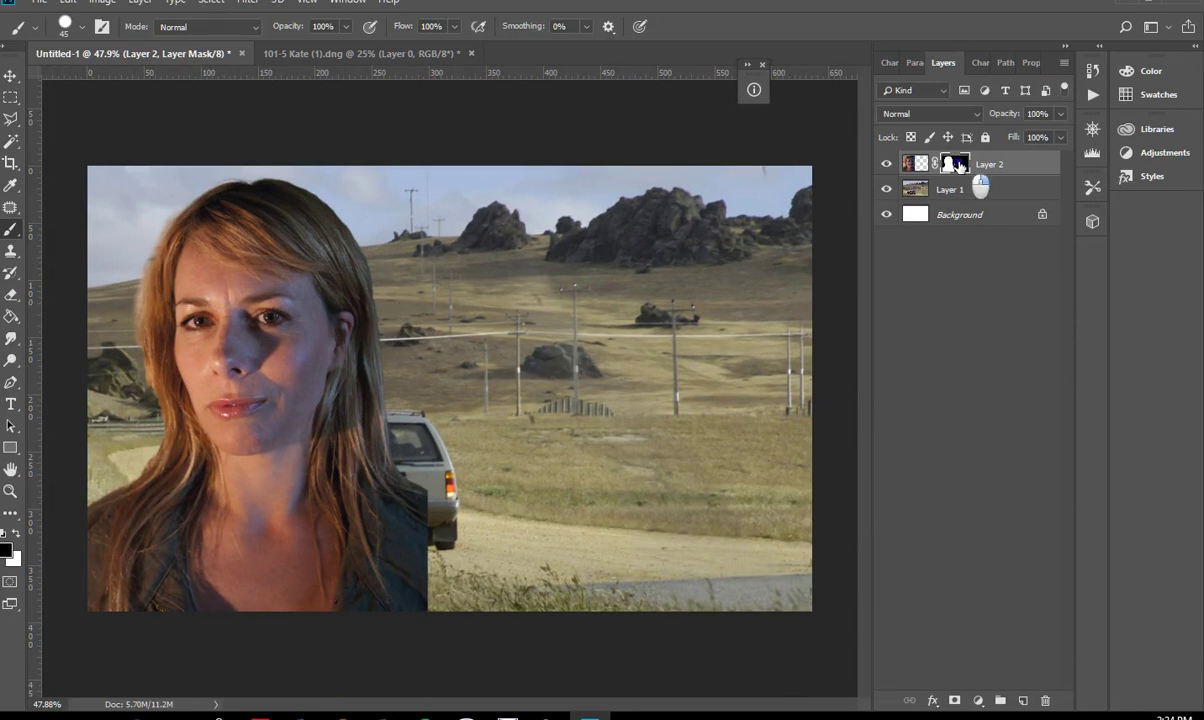
right_click(958, 165)
click(955, 268)
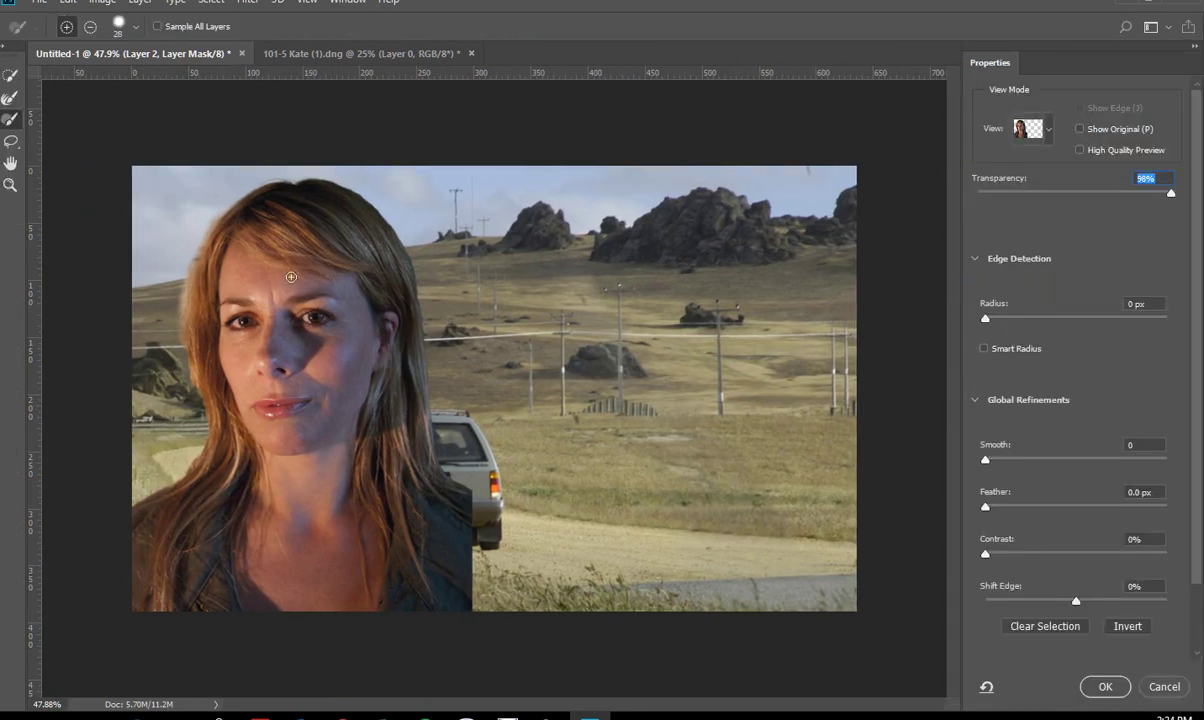